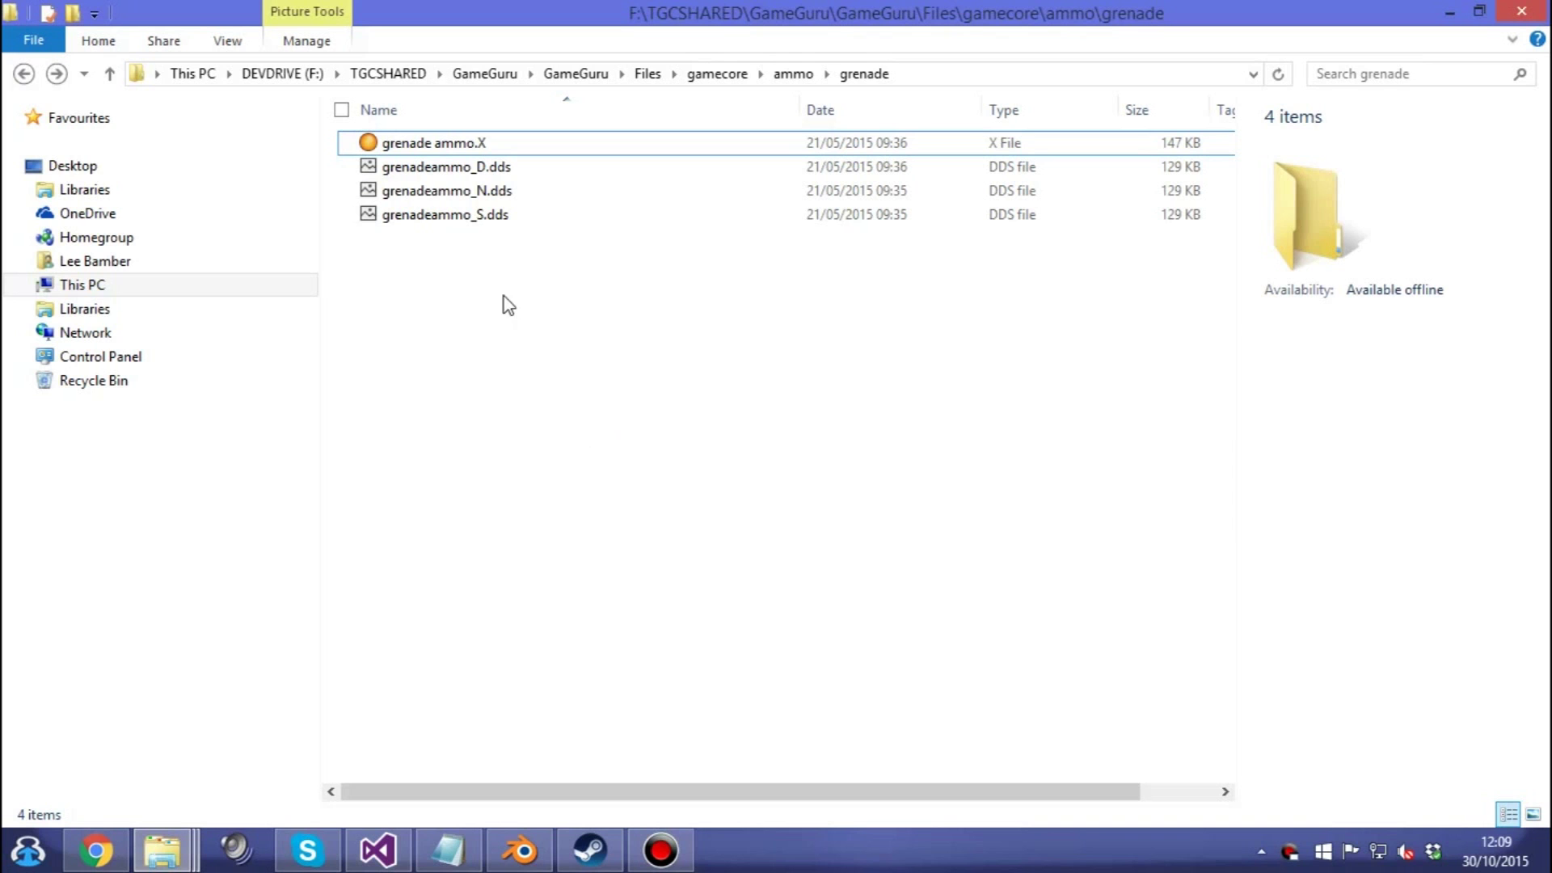
Select the grenade ammo.X model in the gamecore\ammo\grenade folder.
click(459, 141)
double_click(459, 143)
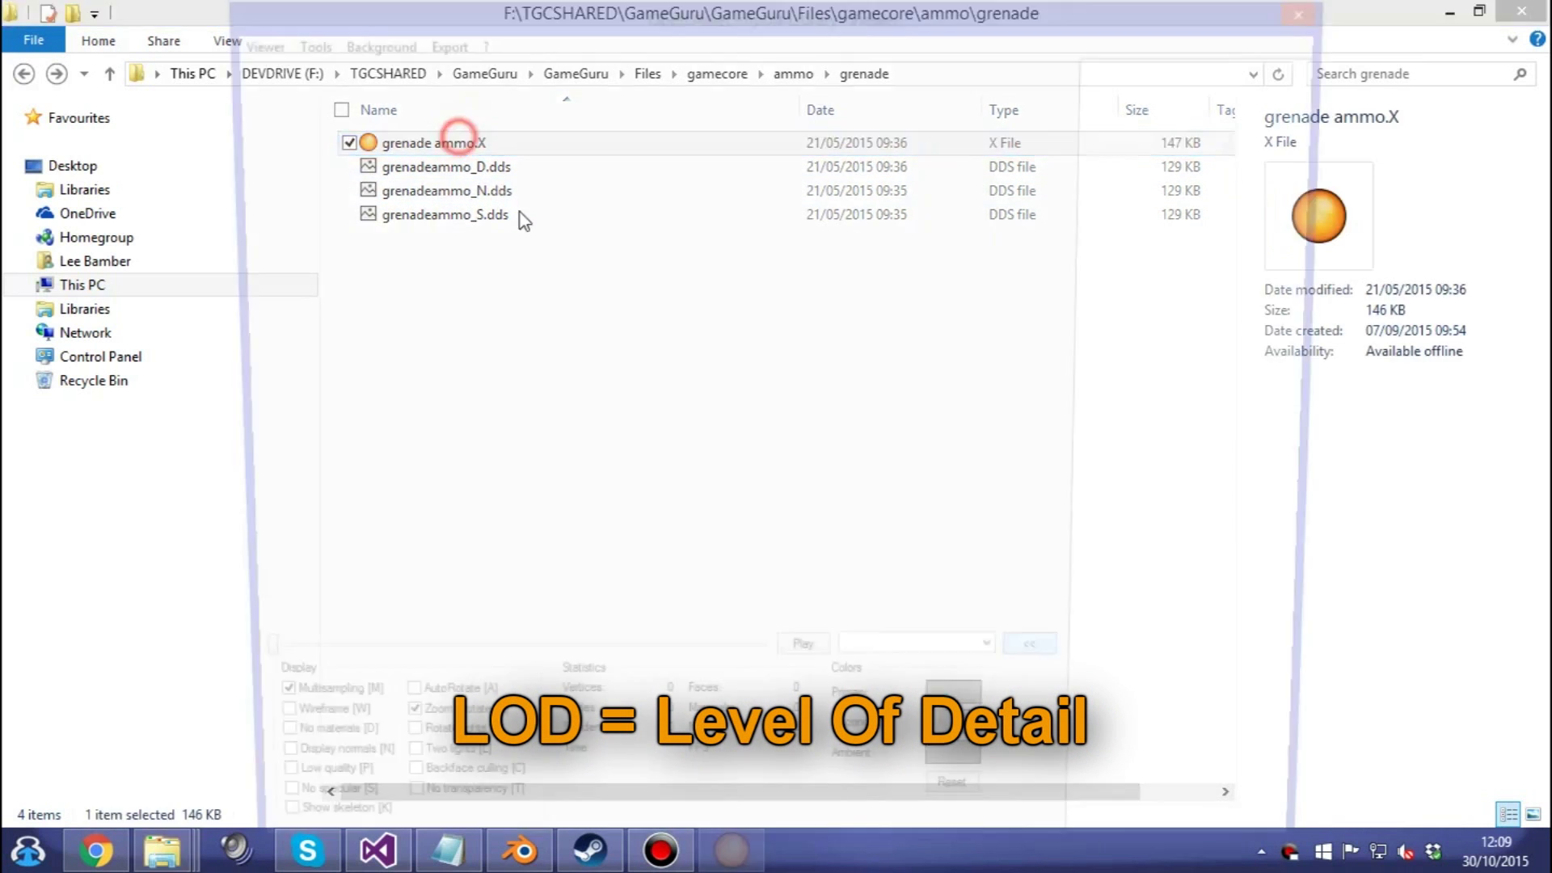
drag(793, 192, 870, 332)
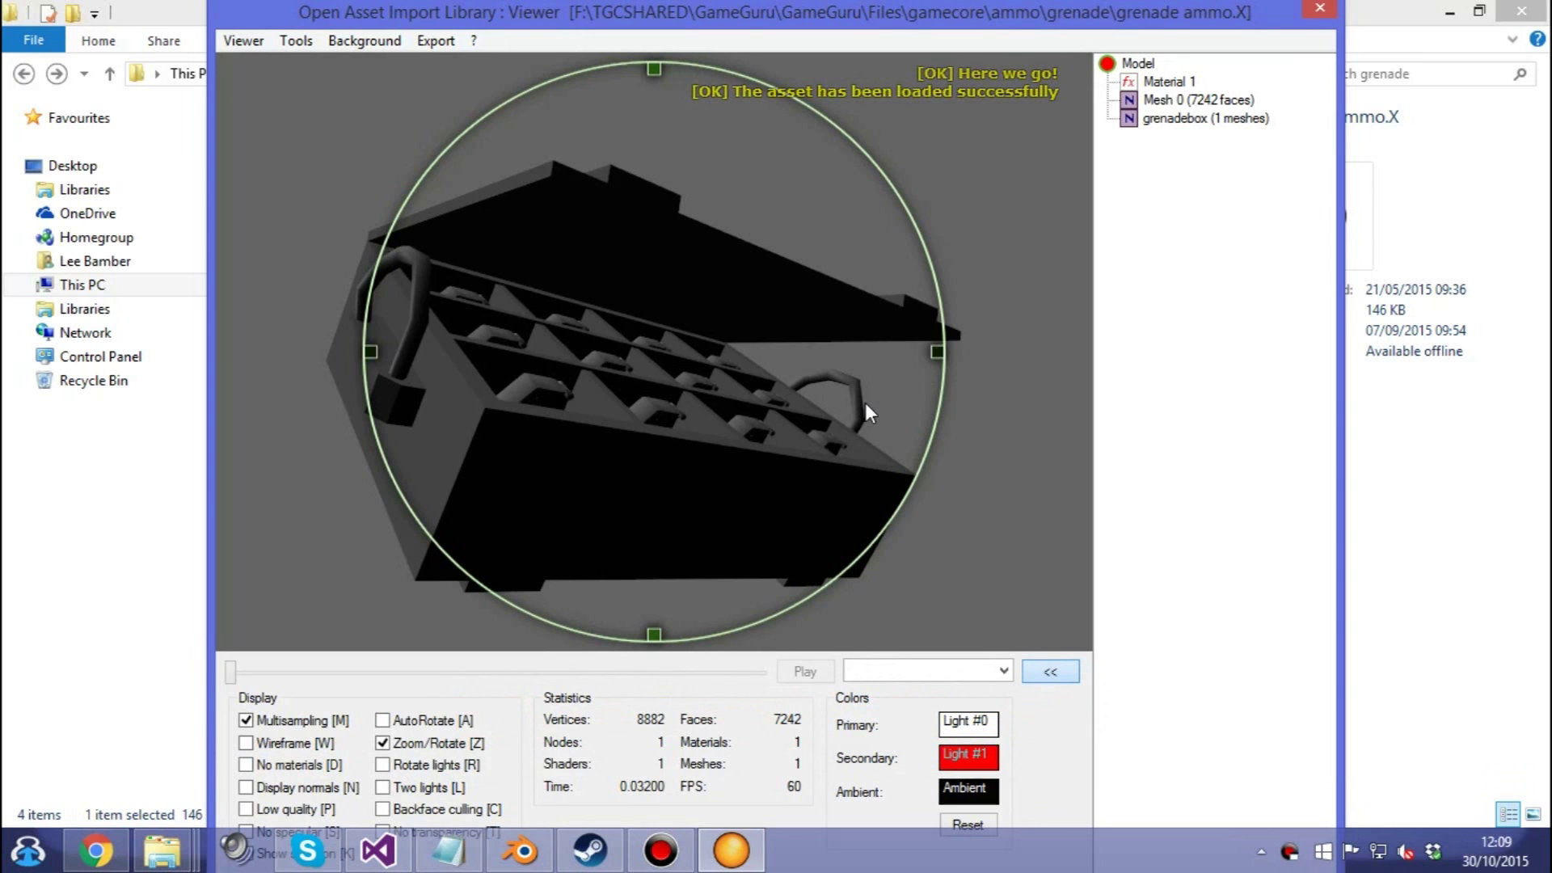
drag(864, 403, 671, 497)
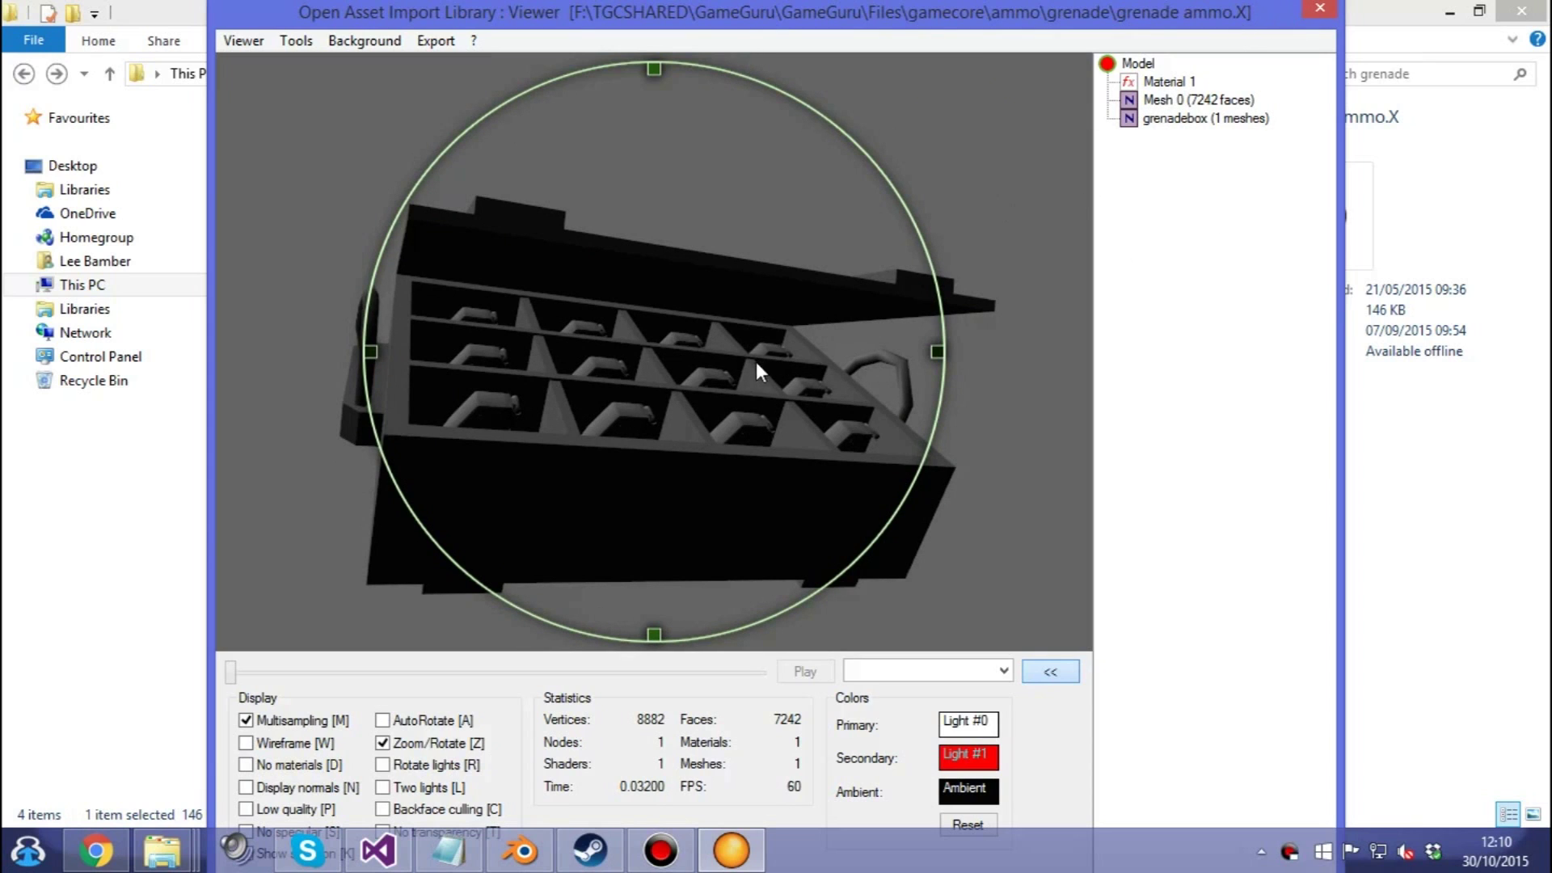
click(1321, 12)
click(513, 453)
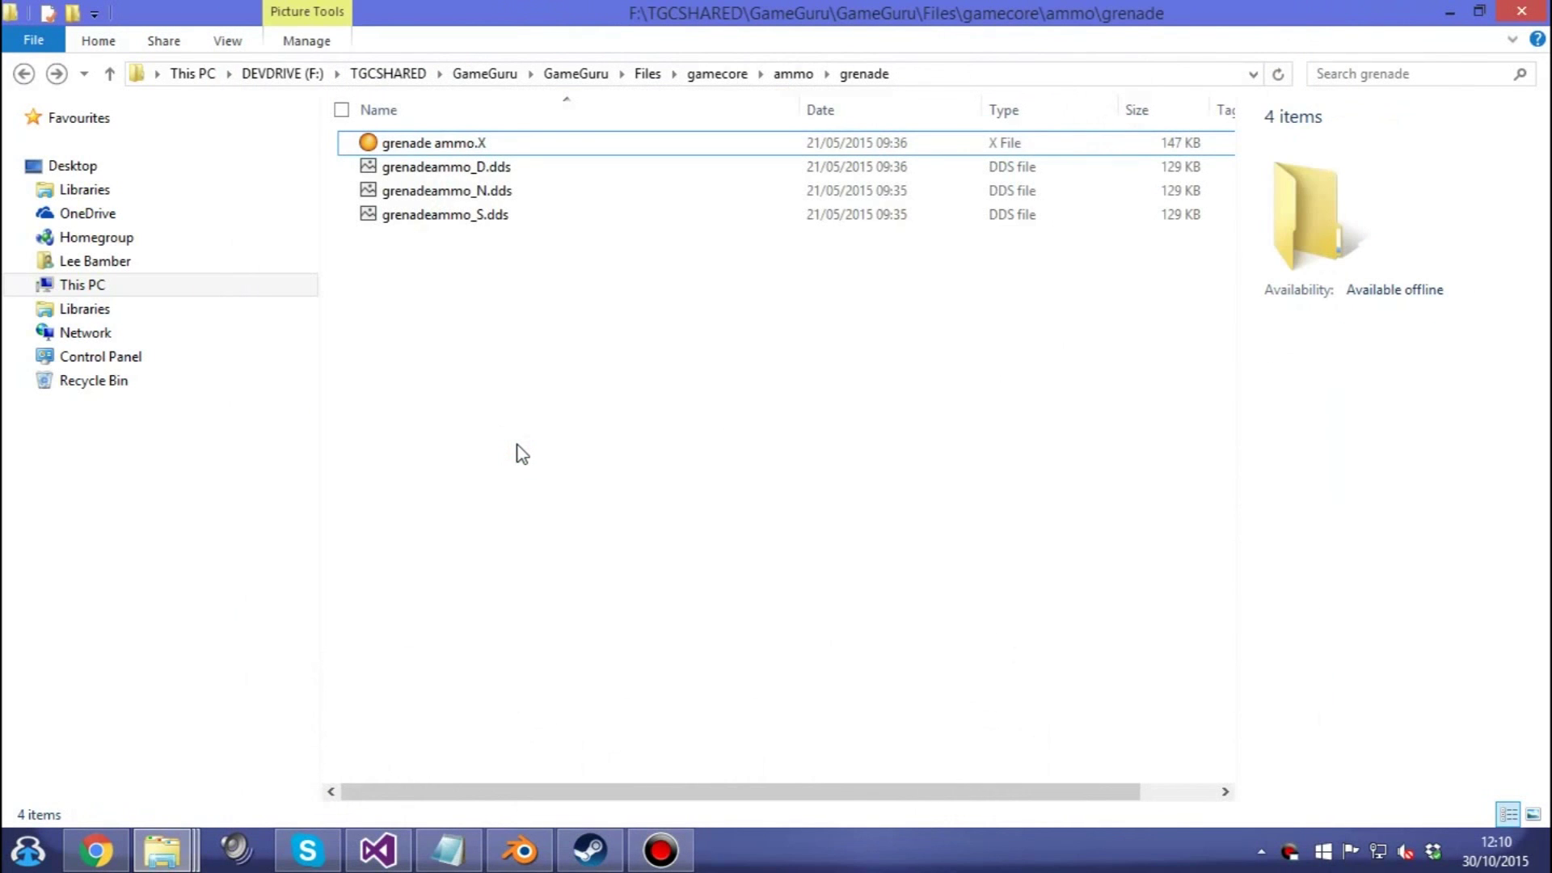
click(469, 141)
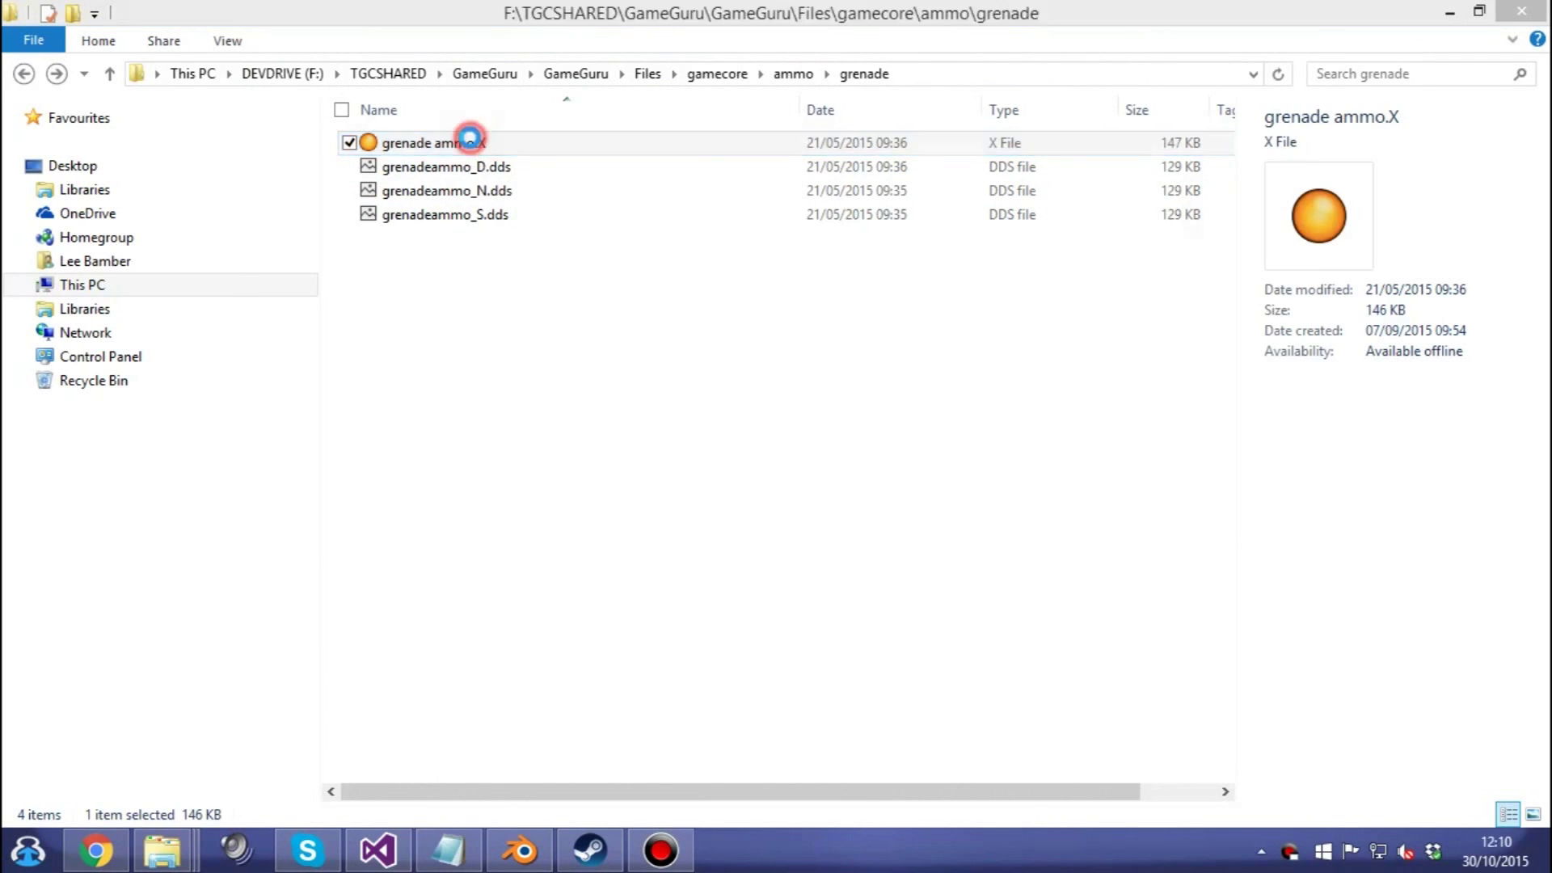
double_click(470, 142)
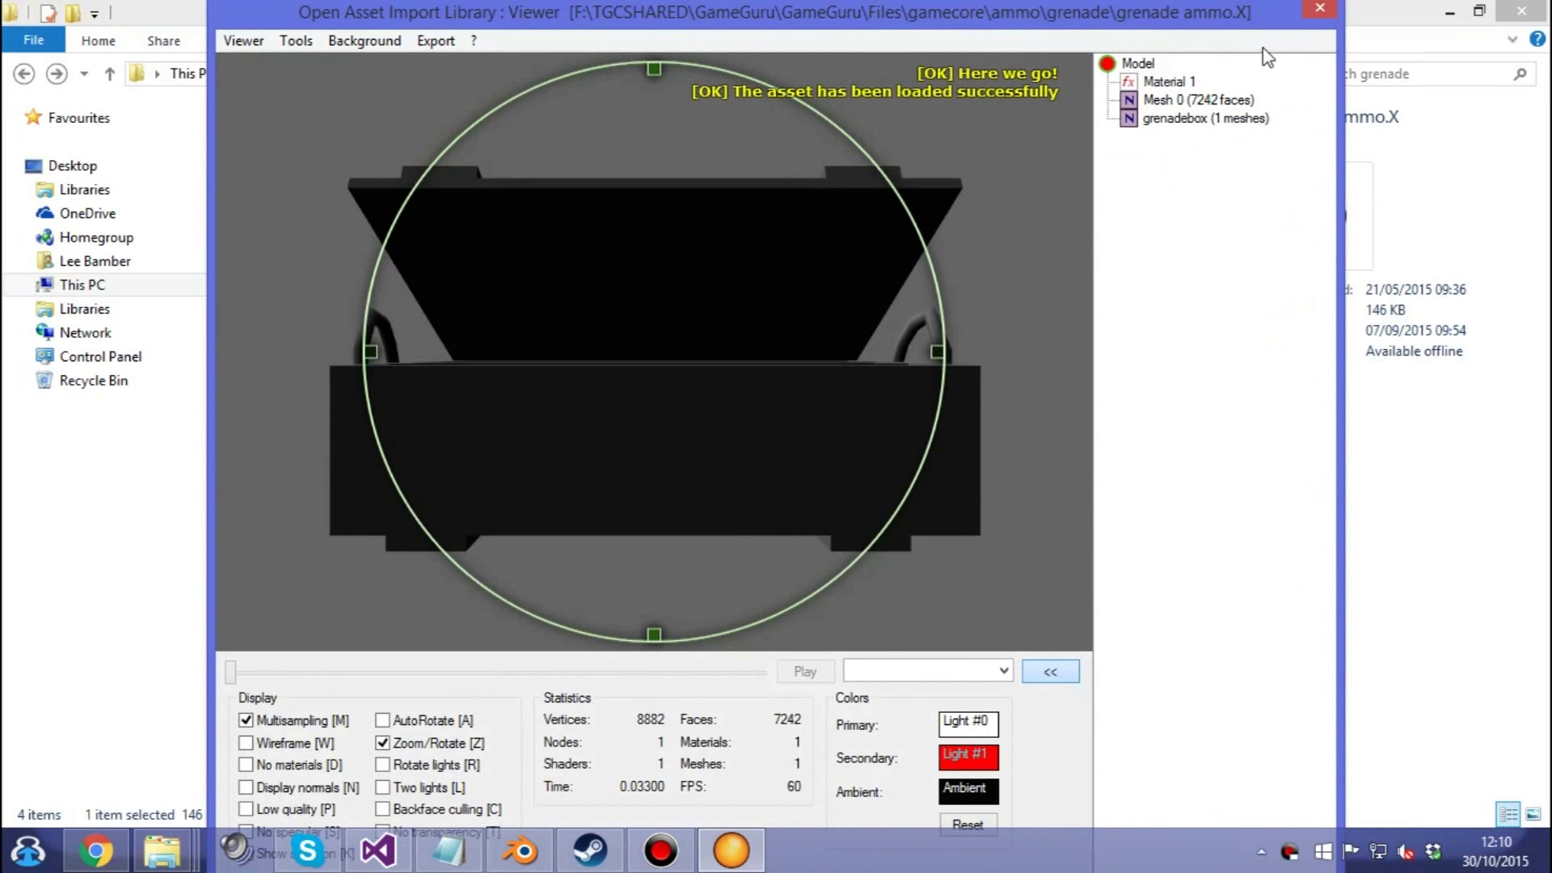
Export the model as Wavefront OBJ grenade ammo.obj to Documents\Blender, then launch Simplygon.
click(435, 42)
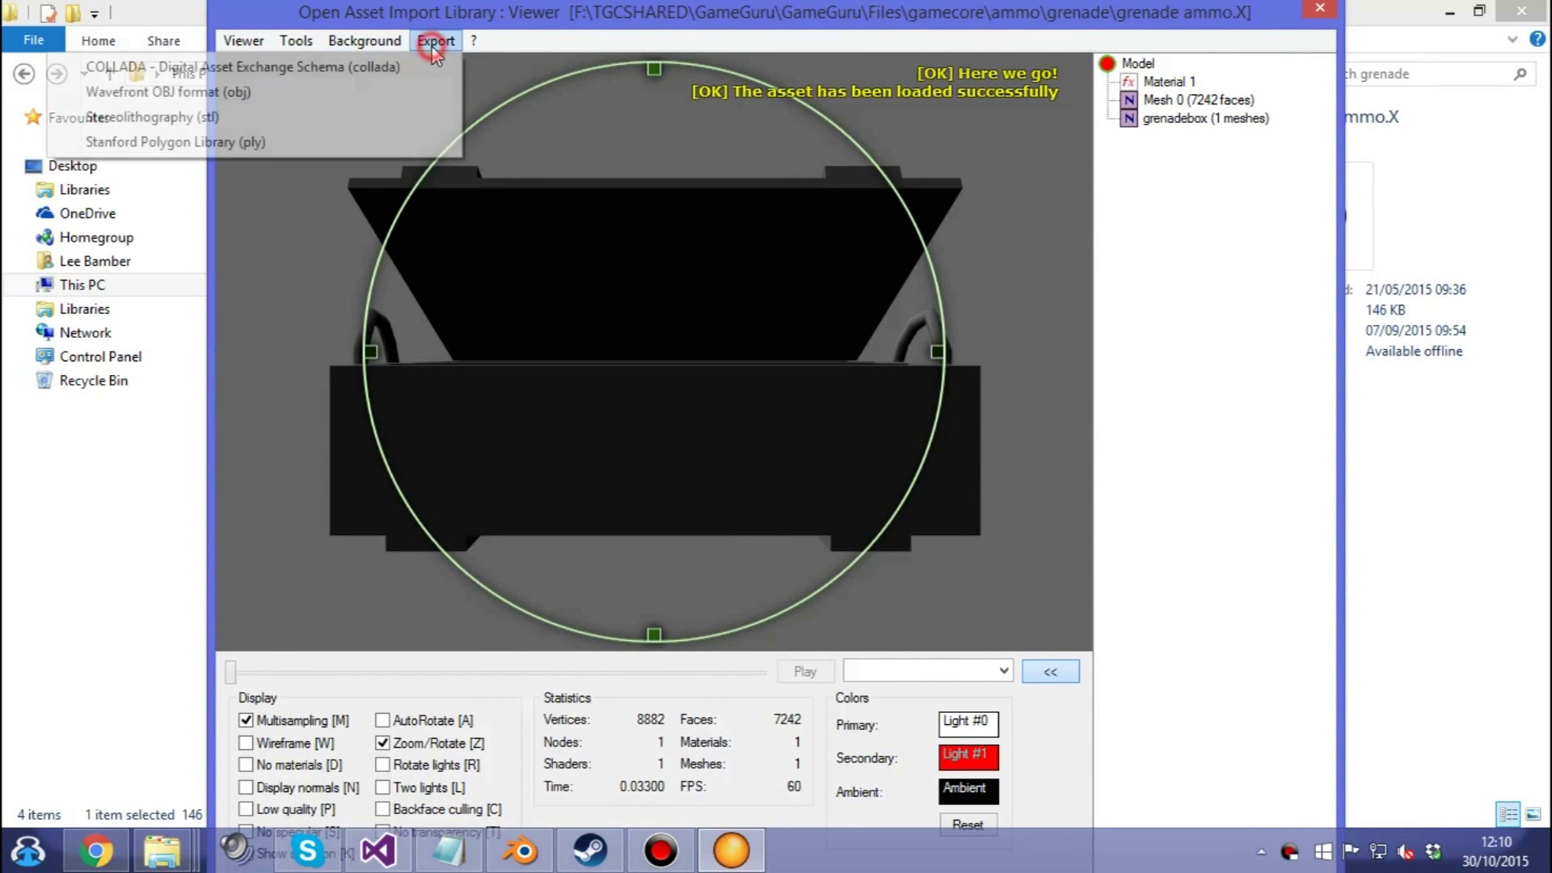
click(278, 94)
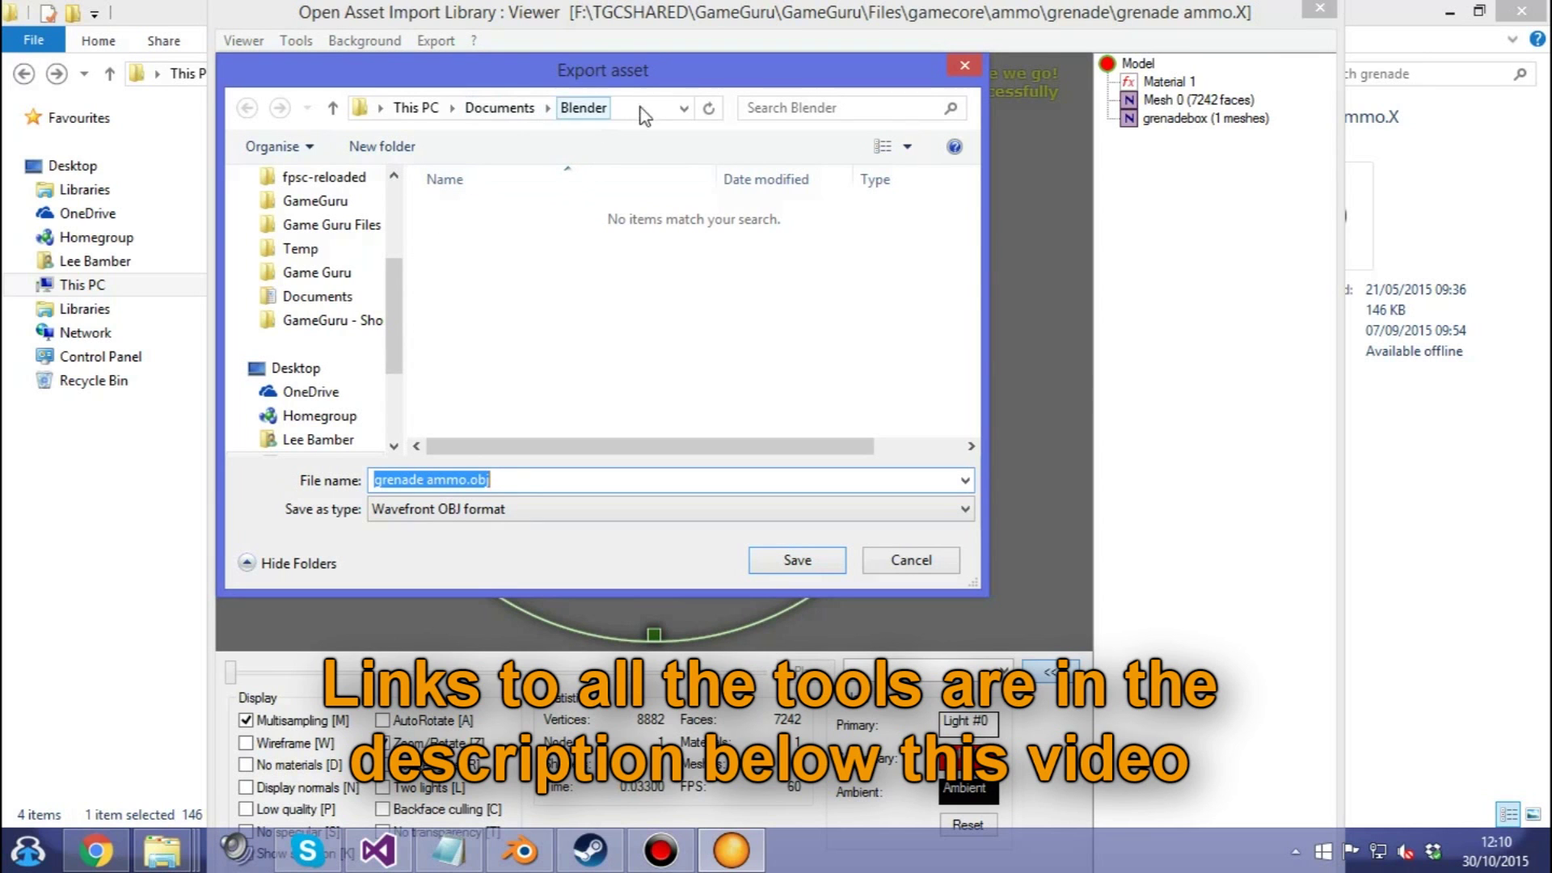
click(796, 560)
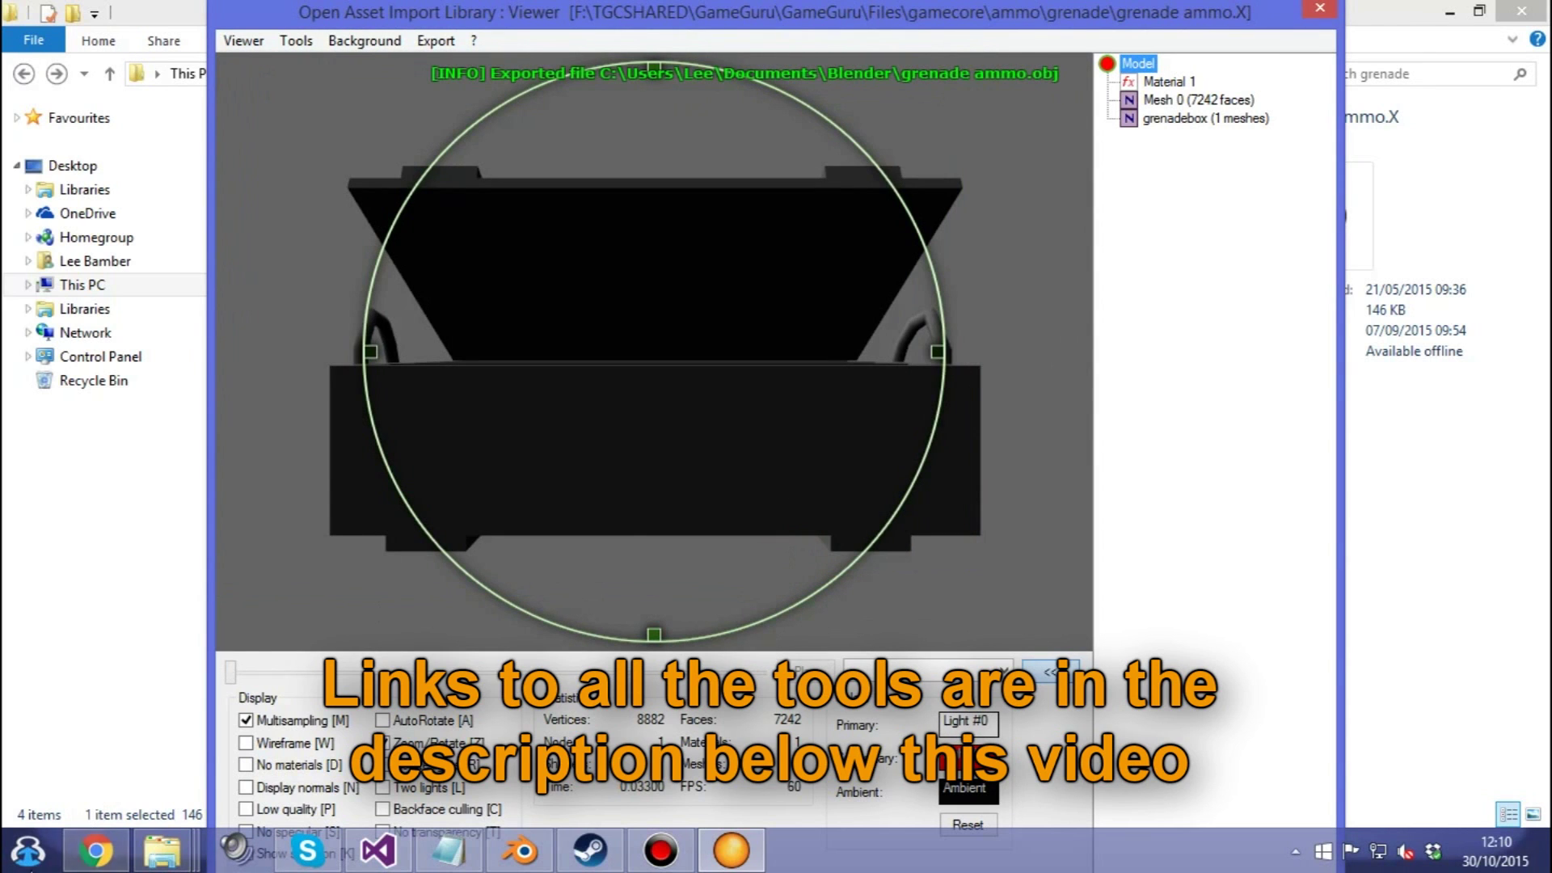
click(28, 849)
click(129, 664)
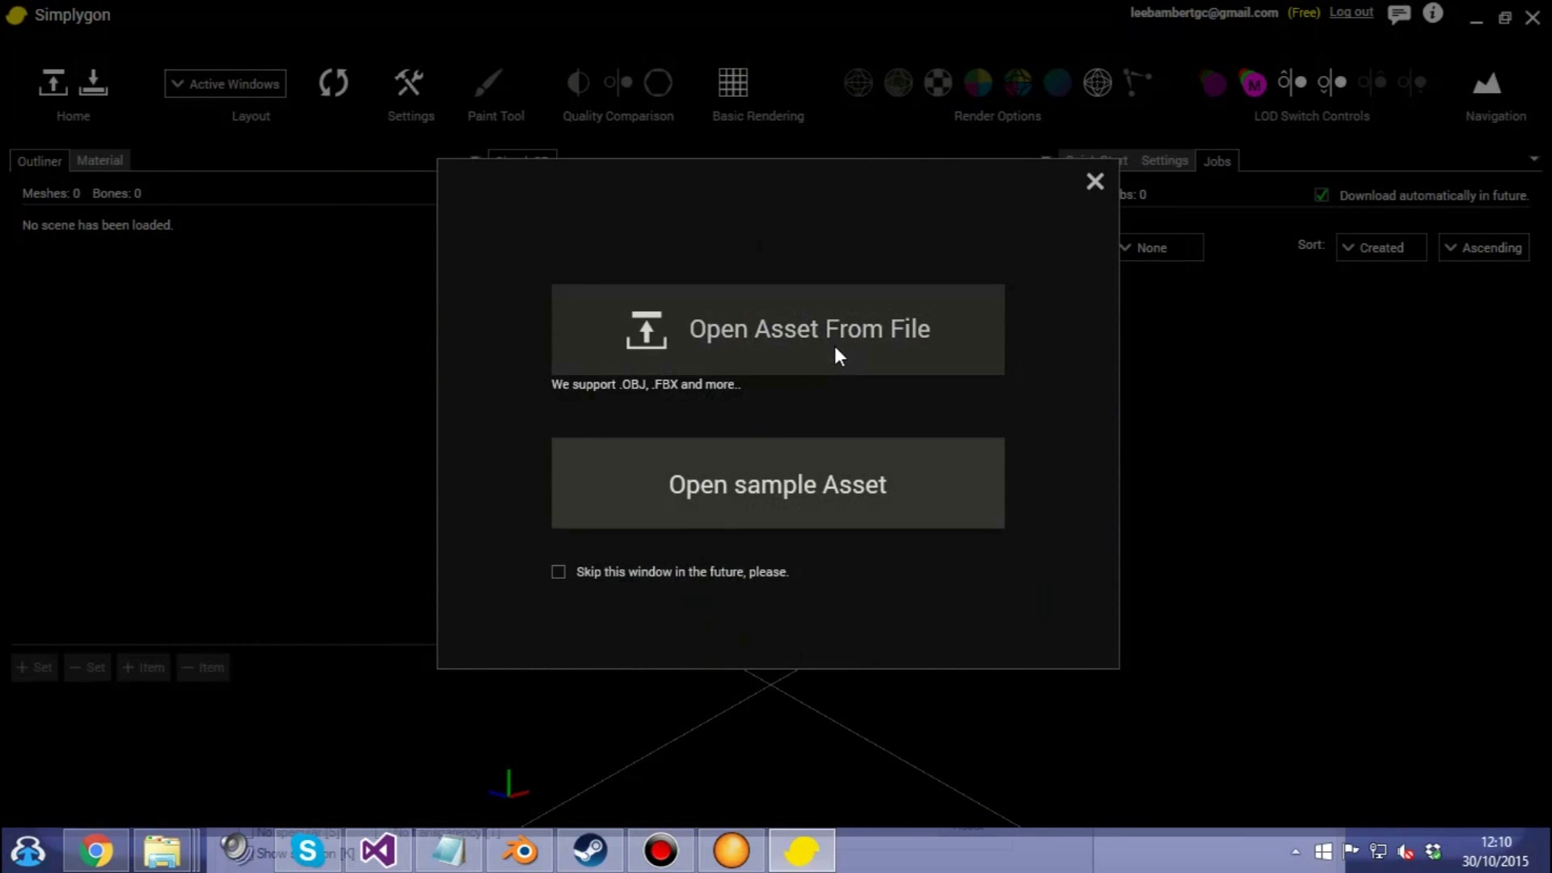
Load grenade ammo.obj from the Blender folder as the 7242-triangle grenadebox mesh.
click(813, 340)
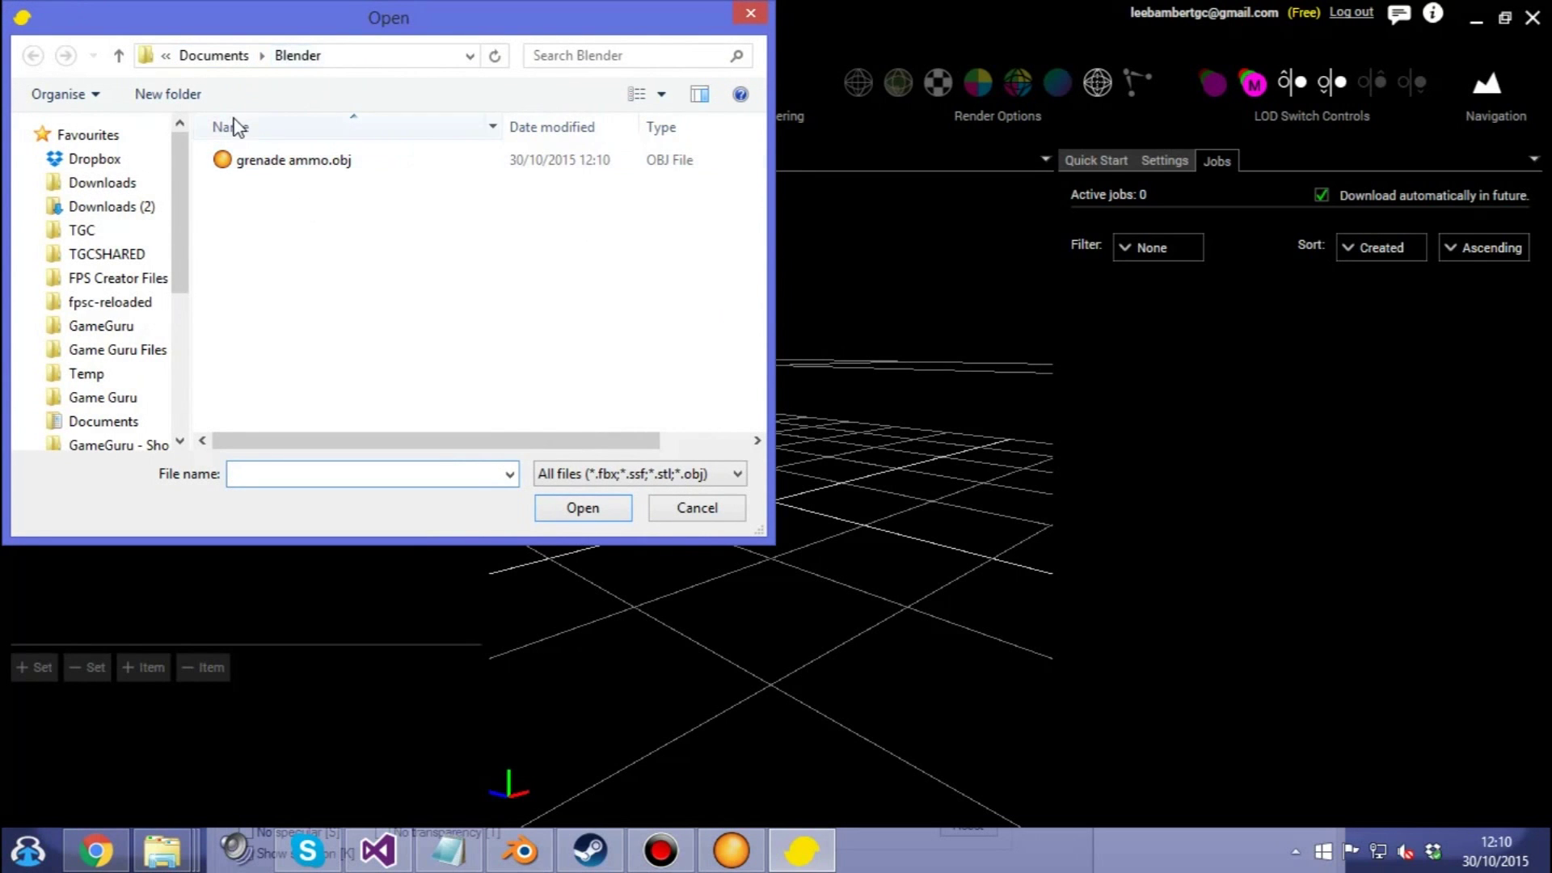
double_click(311, 161)
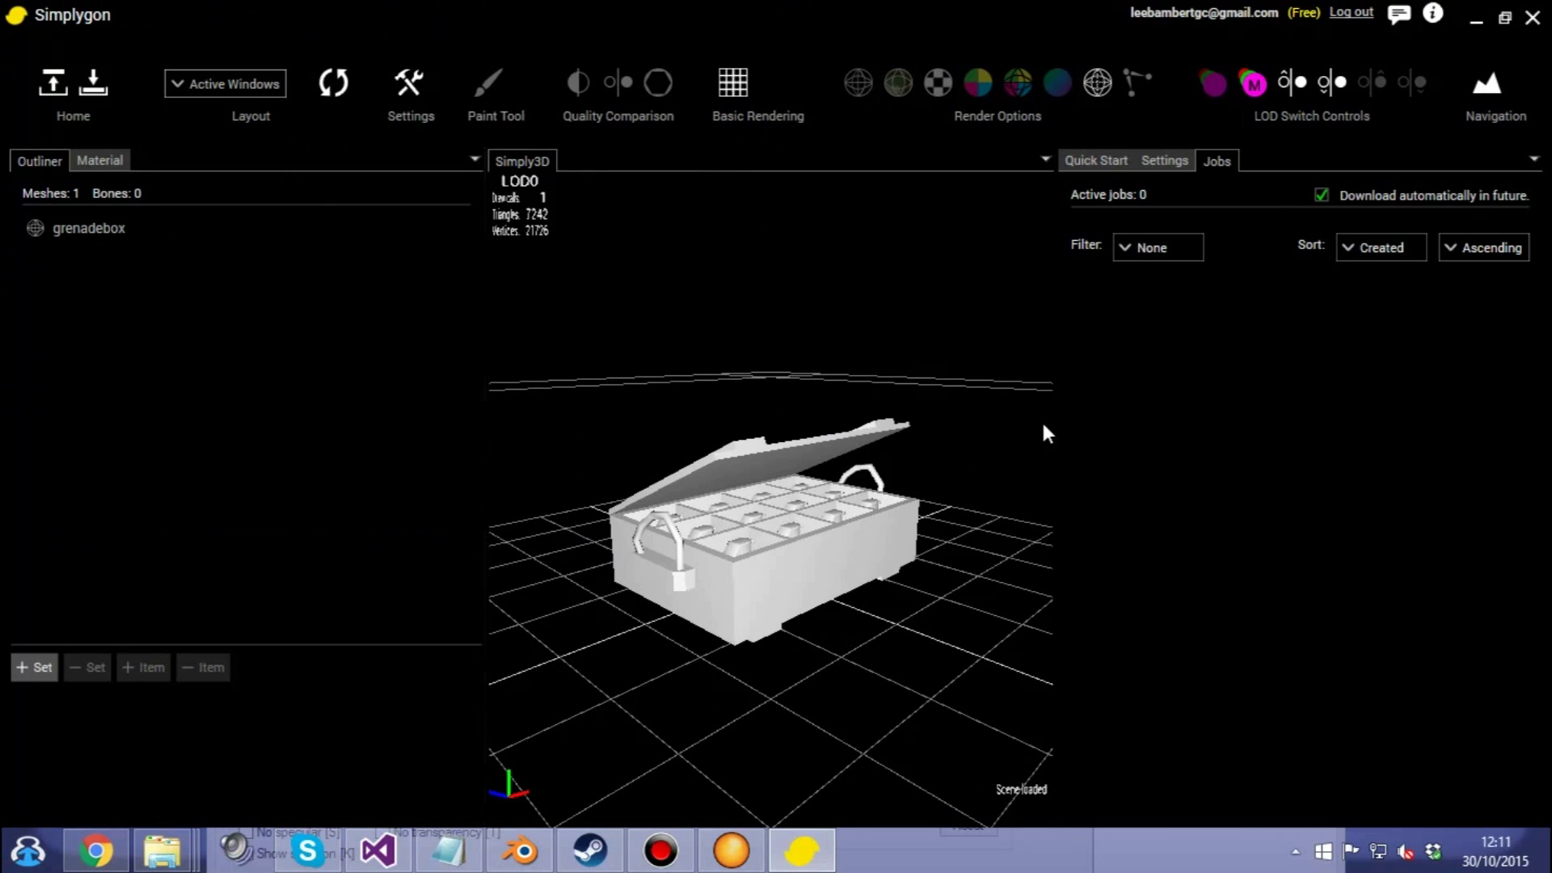
click(1100, 160)
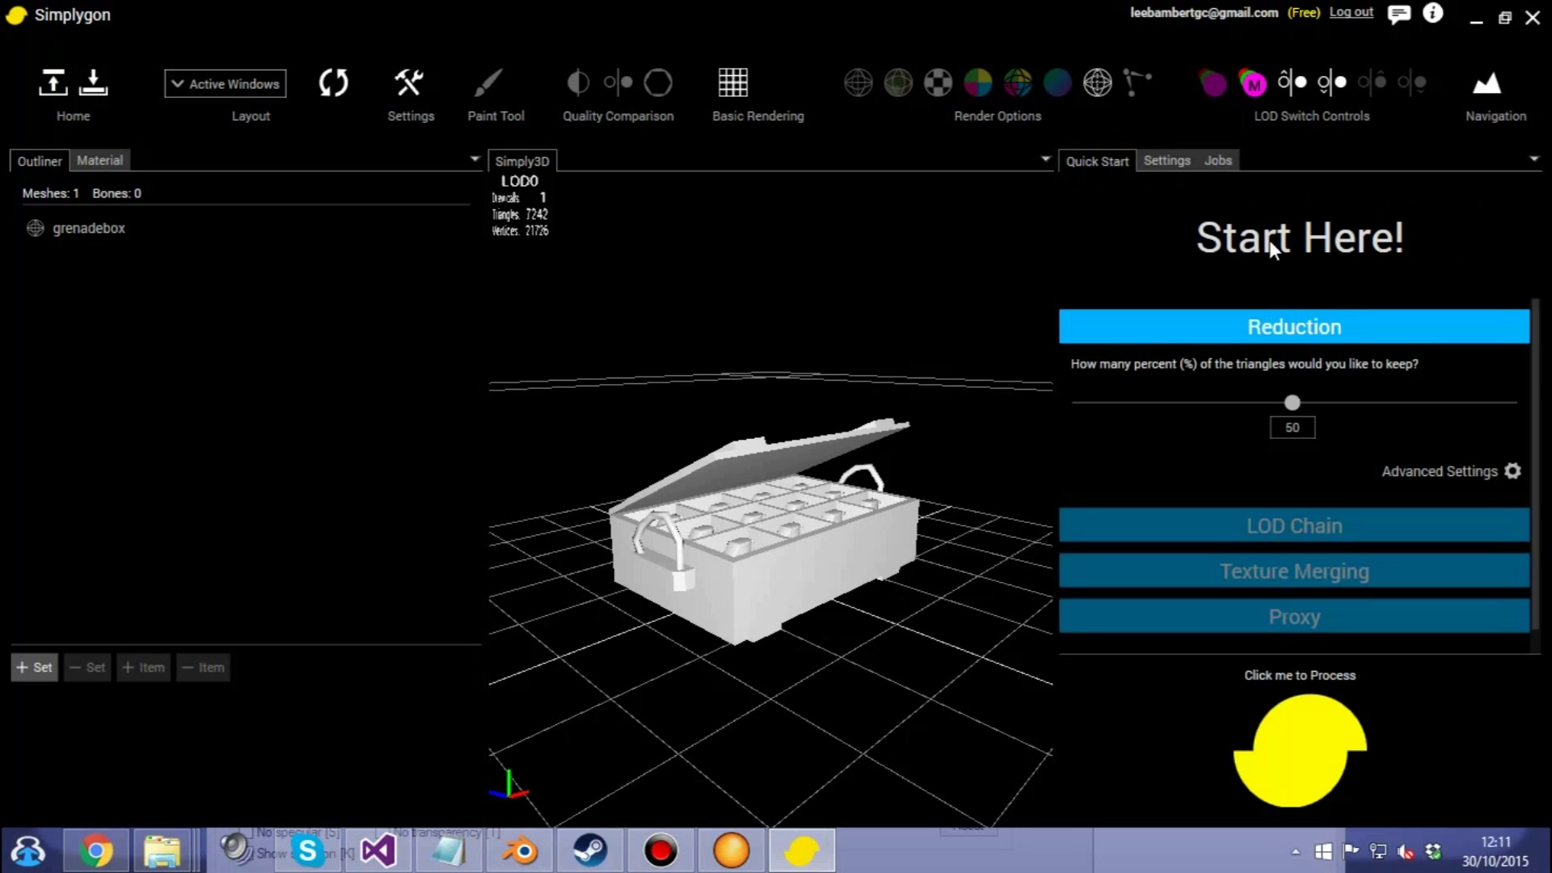
Switch to a LOD chain, set the reduction ratio to 16%, and start processing.
click(1256, 534)
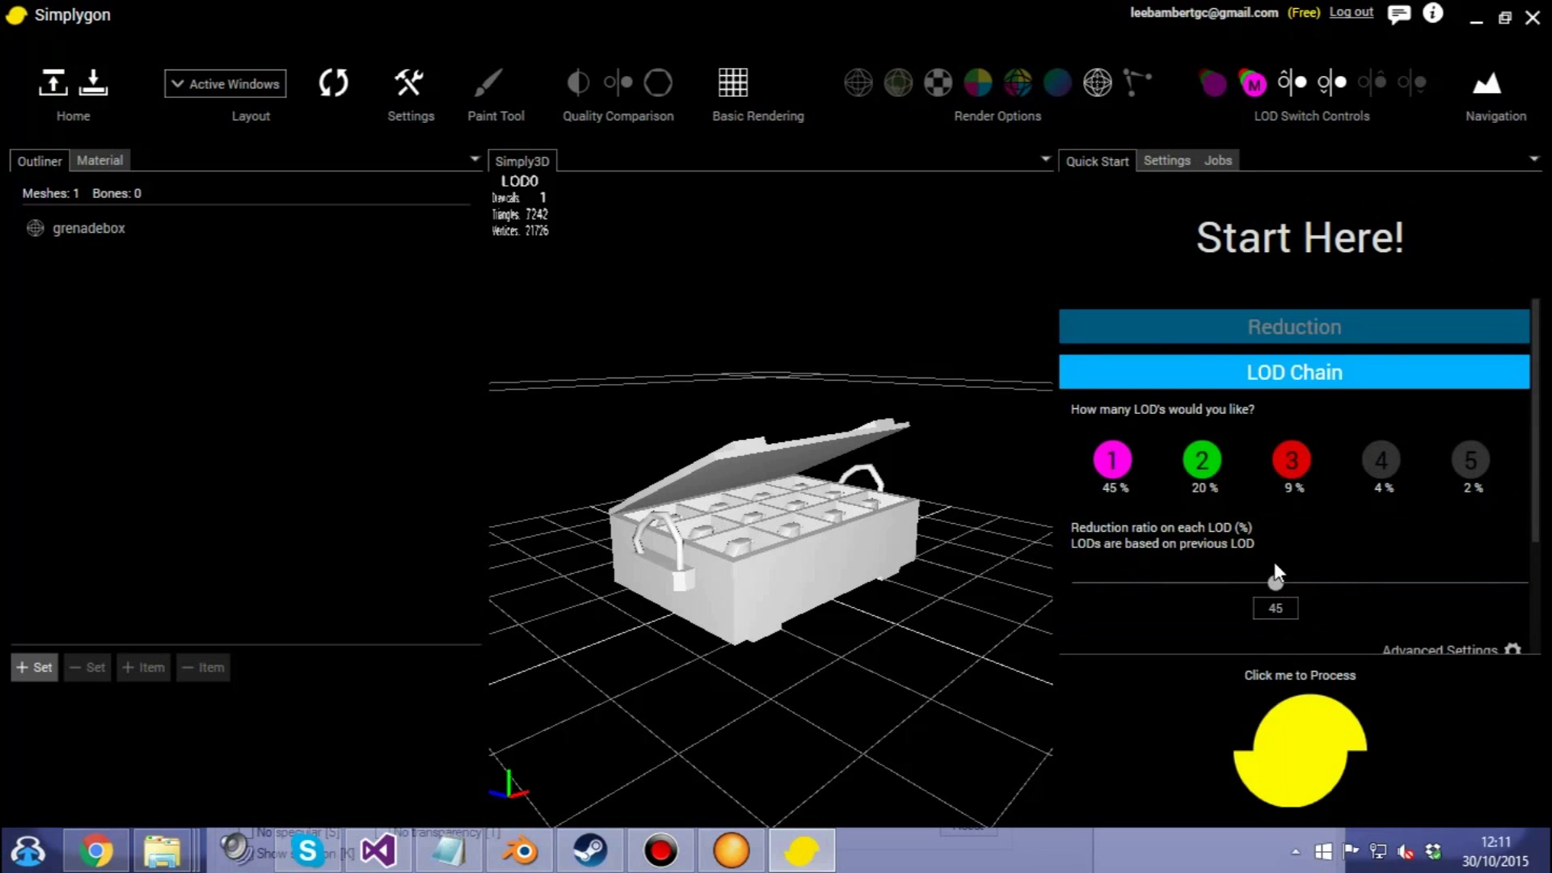
drag(1274, 589, 1145, 582)
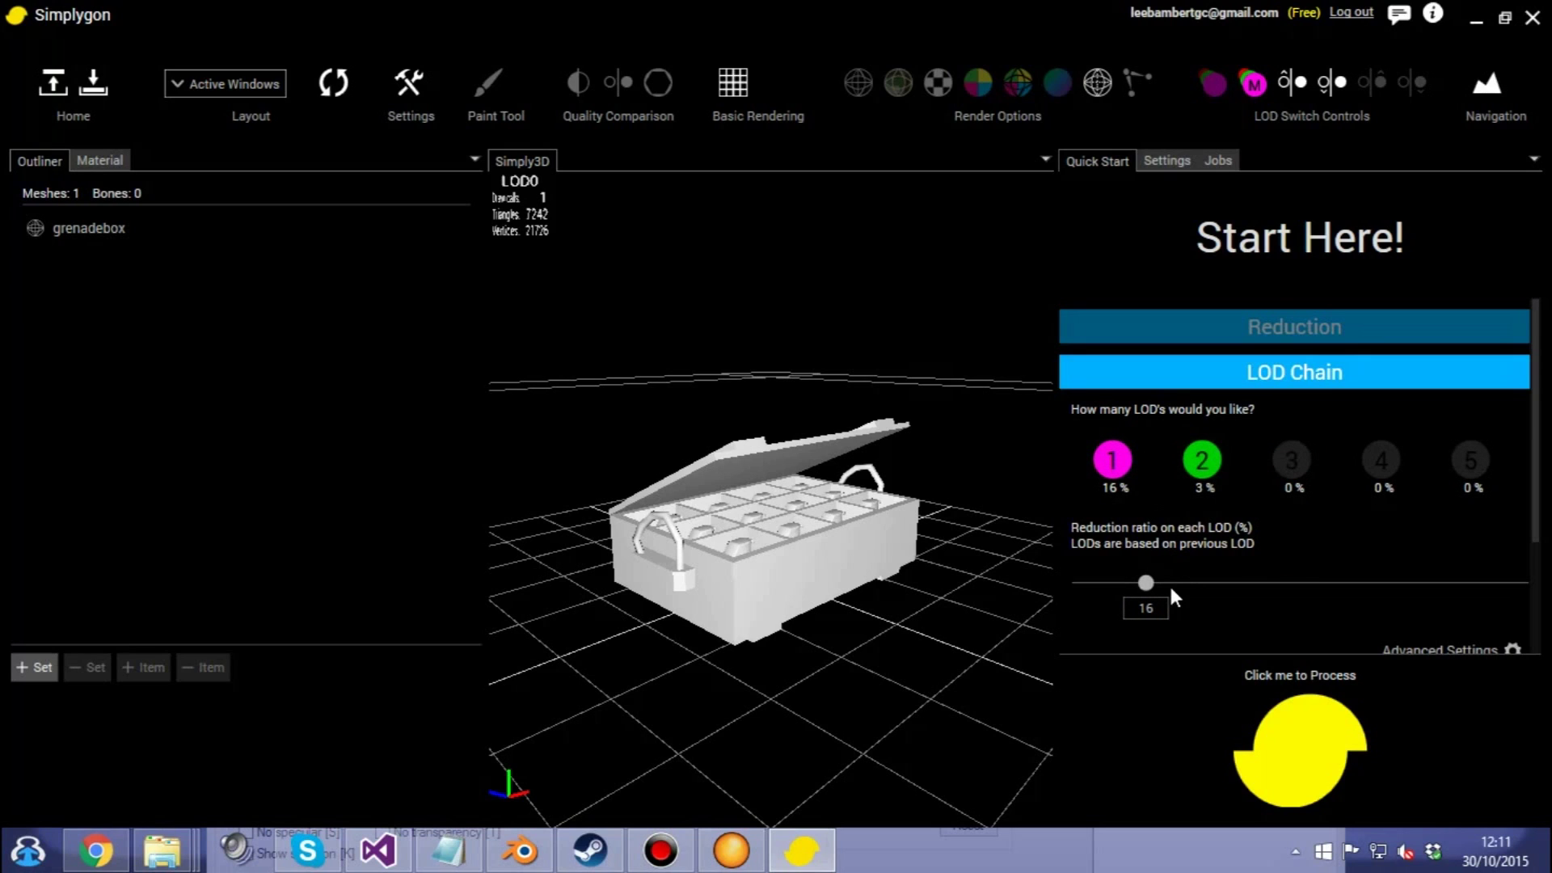
click(1270, 747)
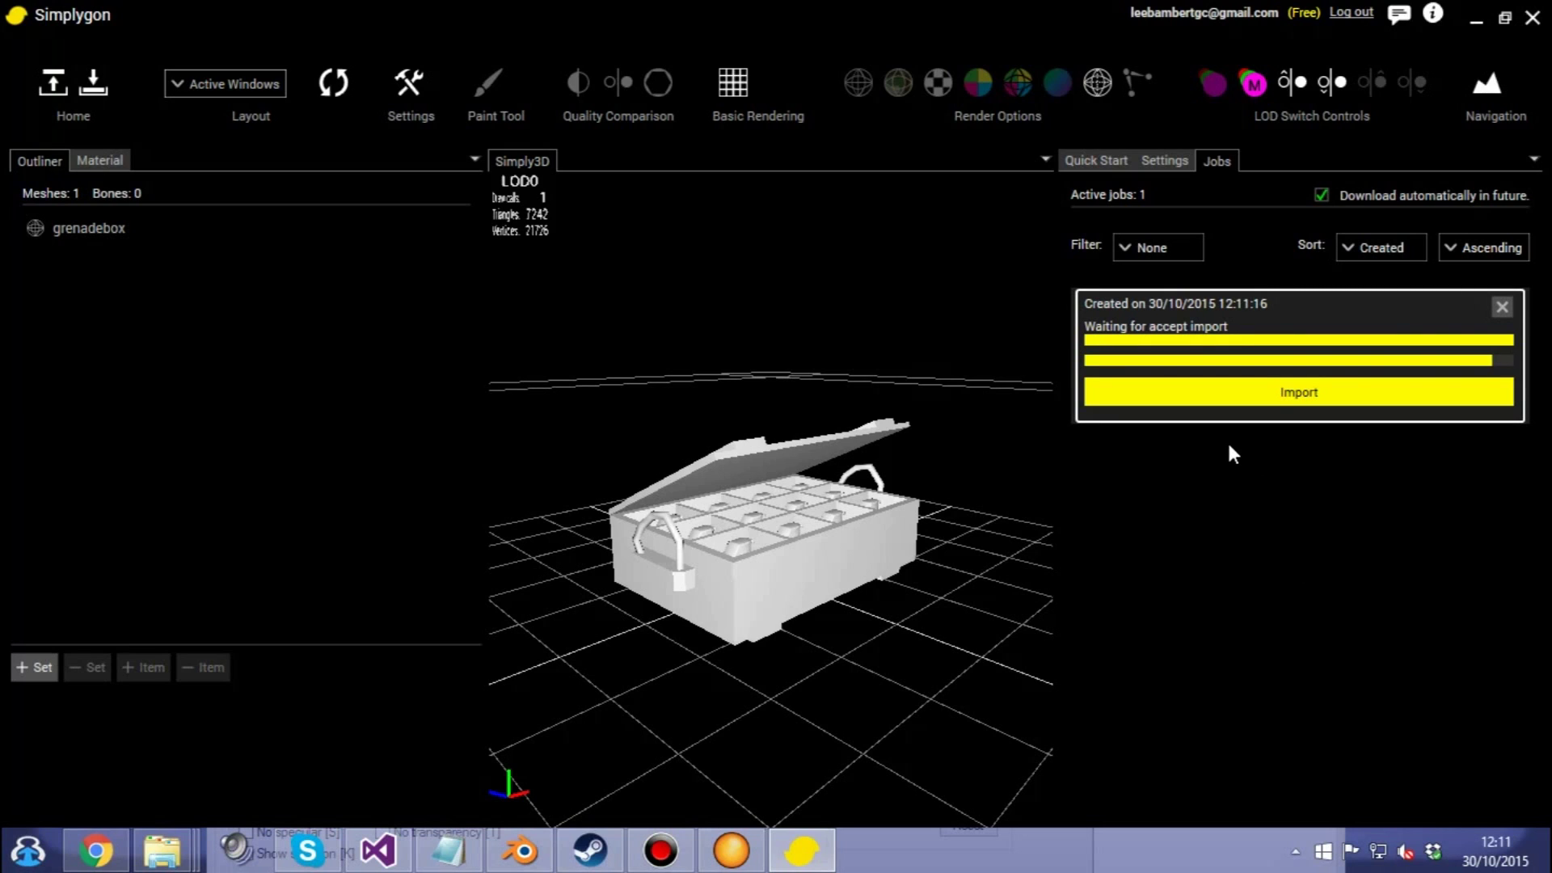
Import the finished grenade box LOD job's meshes into the scene.
click(1305, 392)
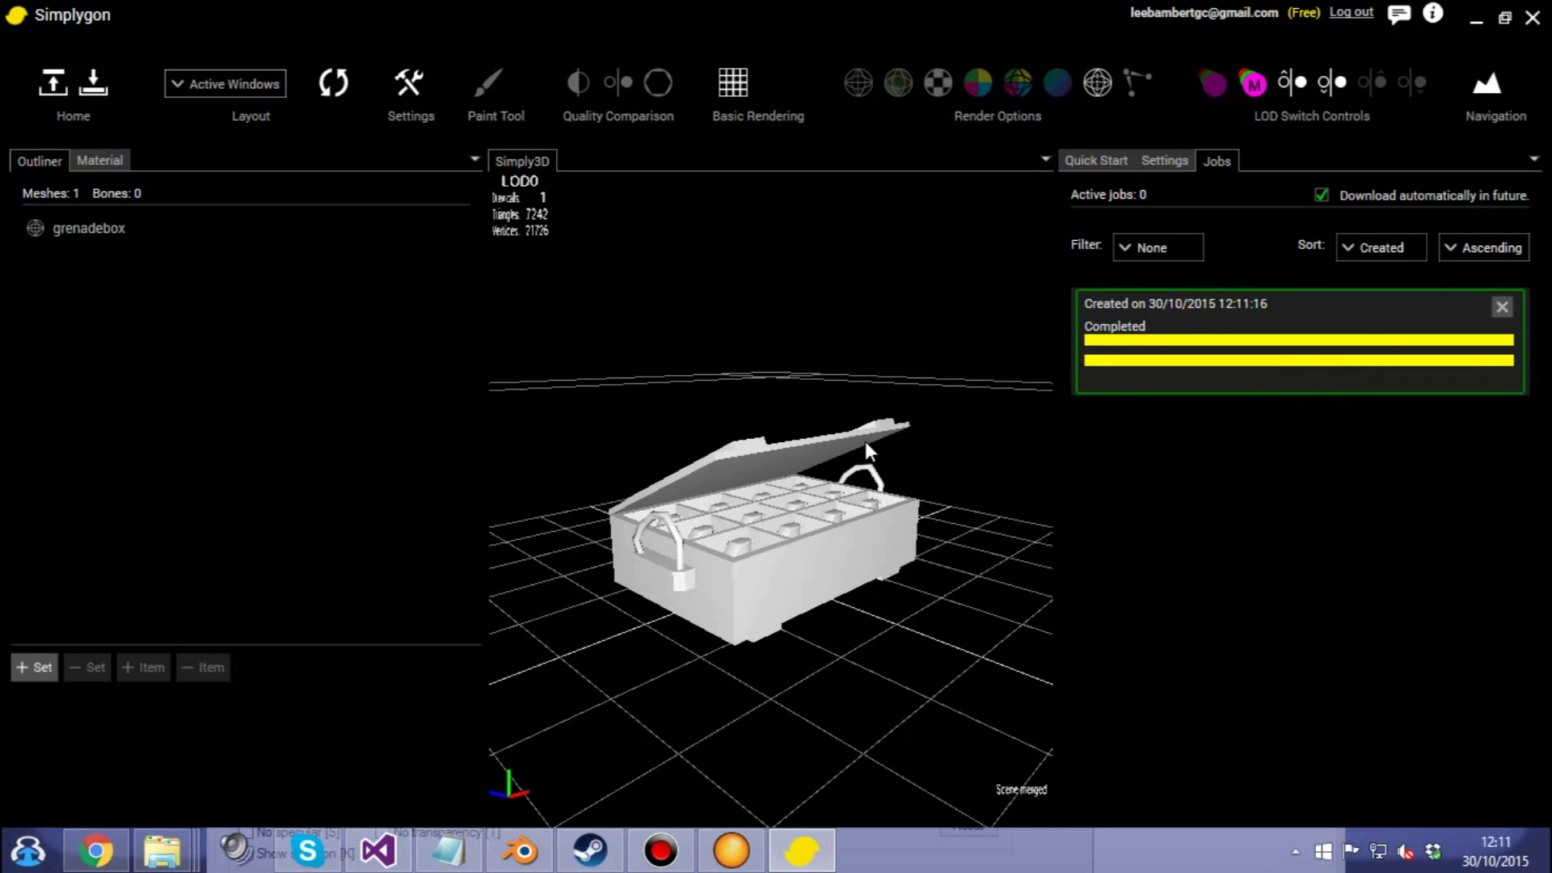
click(1291, 78)
click(1292, 77)
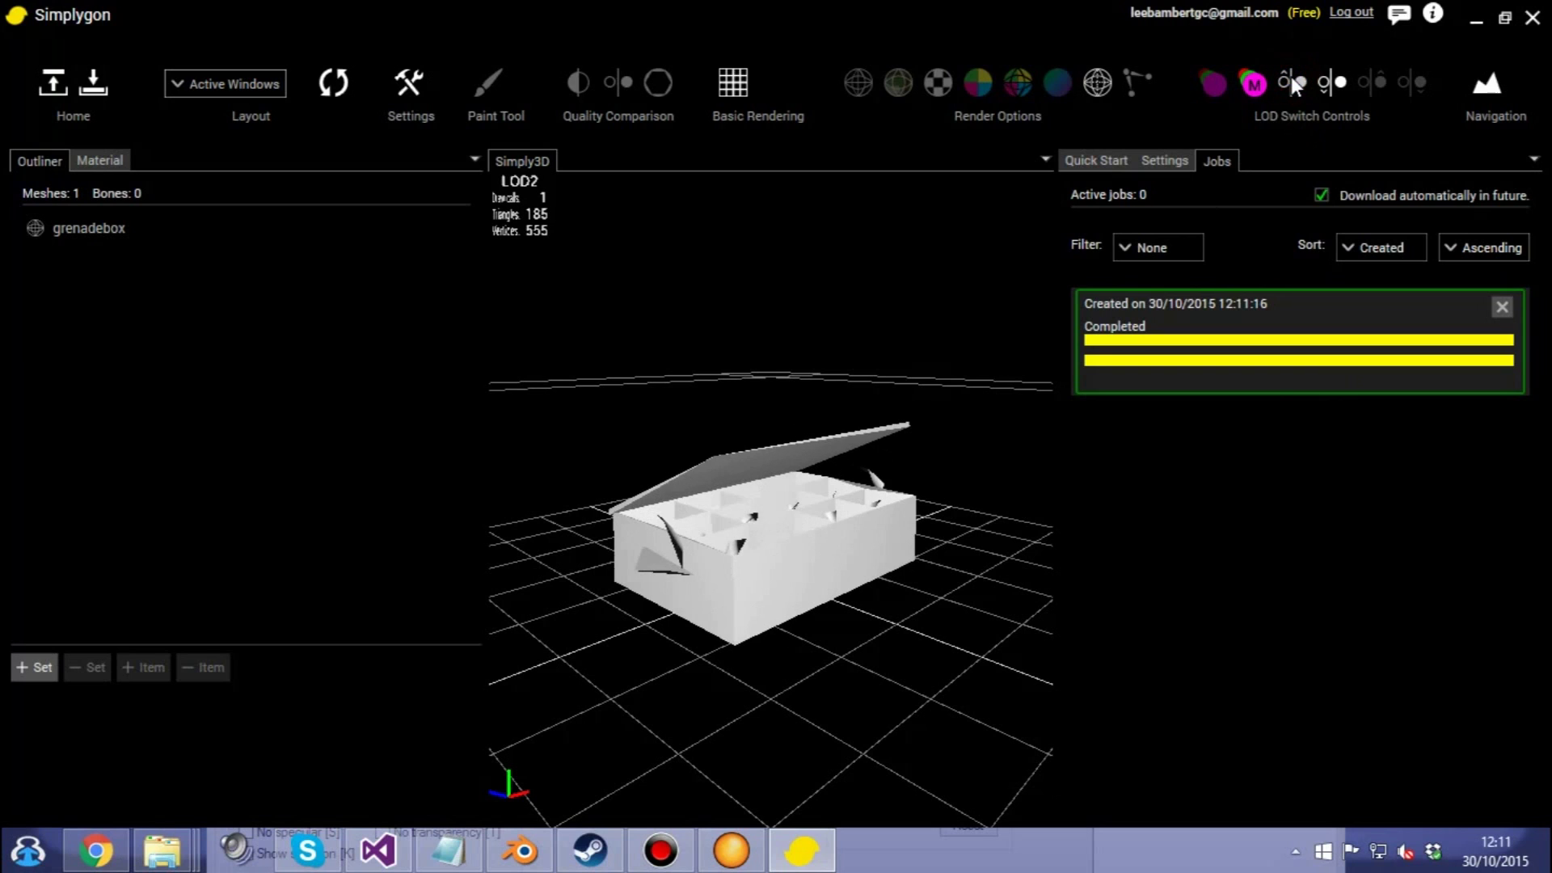
click(1333, 83)
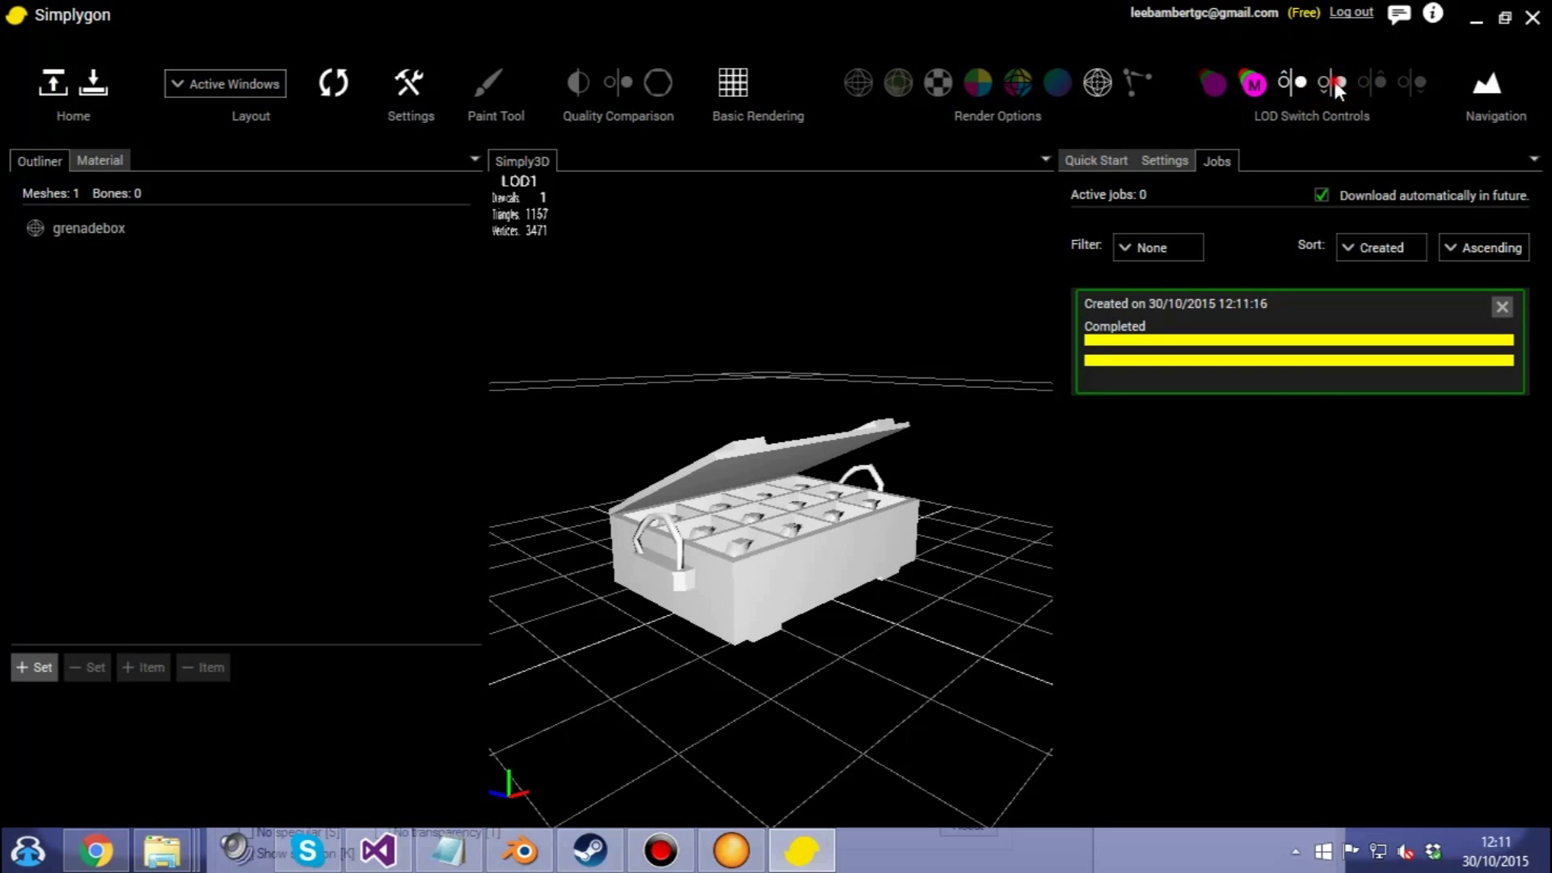
click(1334, 83)
click(1285, 80)
click(1285, 81)
click(1332, 84)
click(1332, 84)
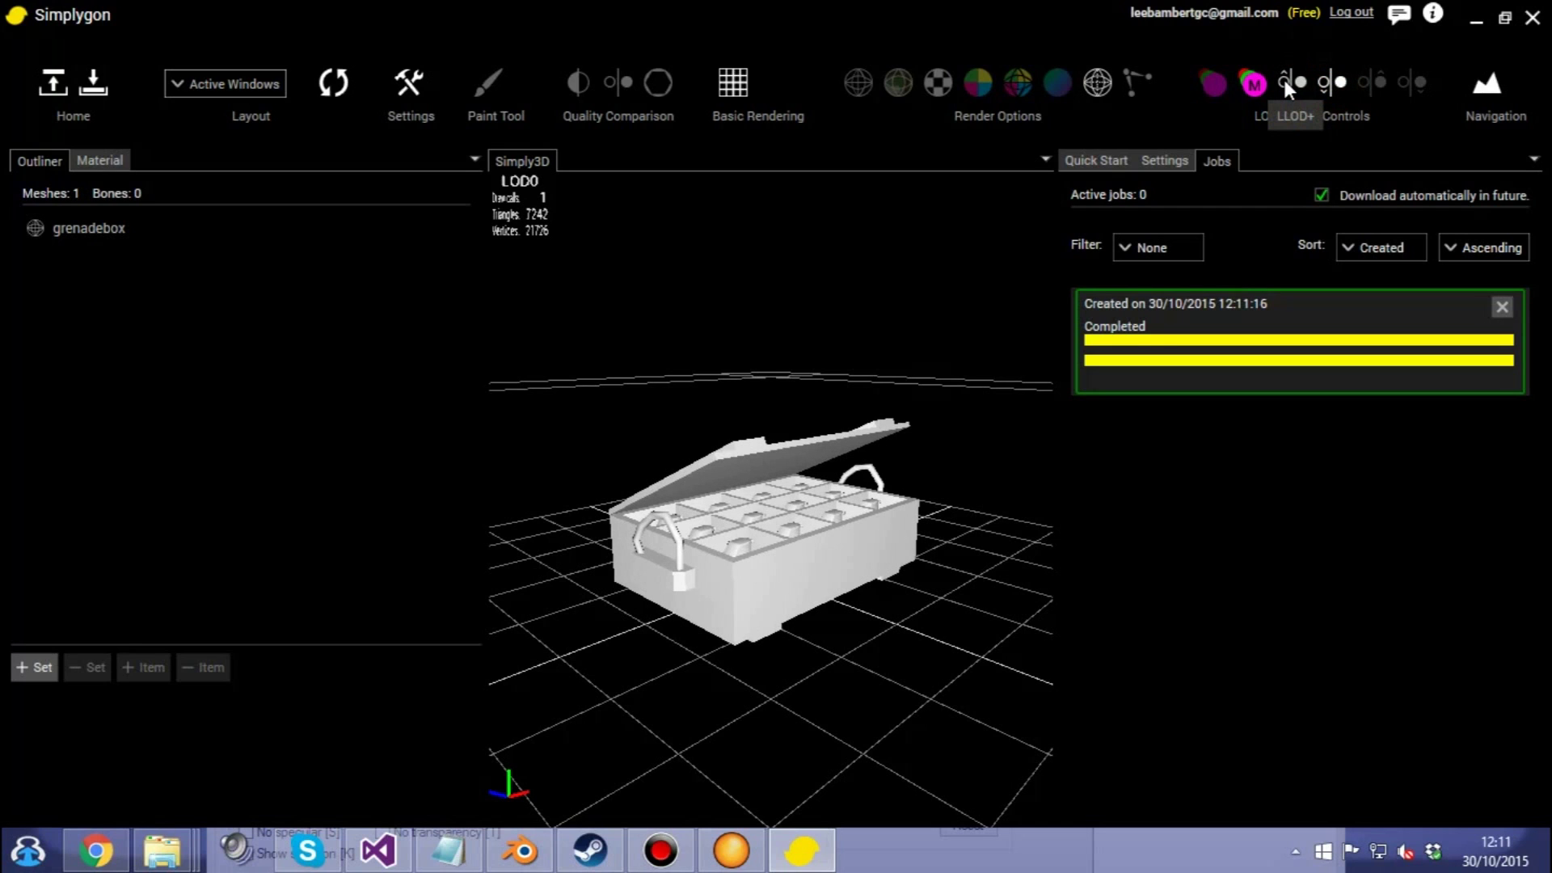
click(1283, 79)
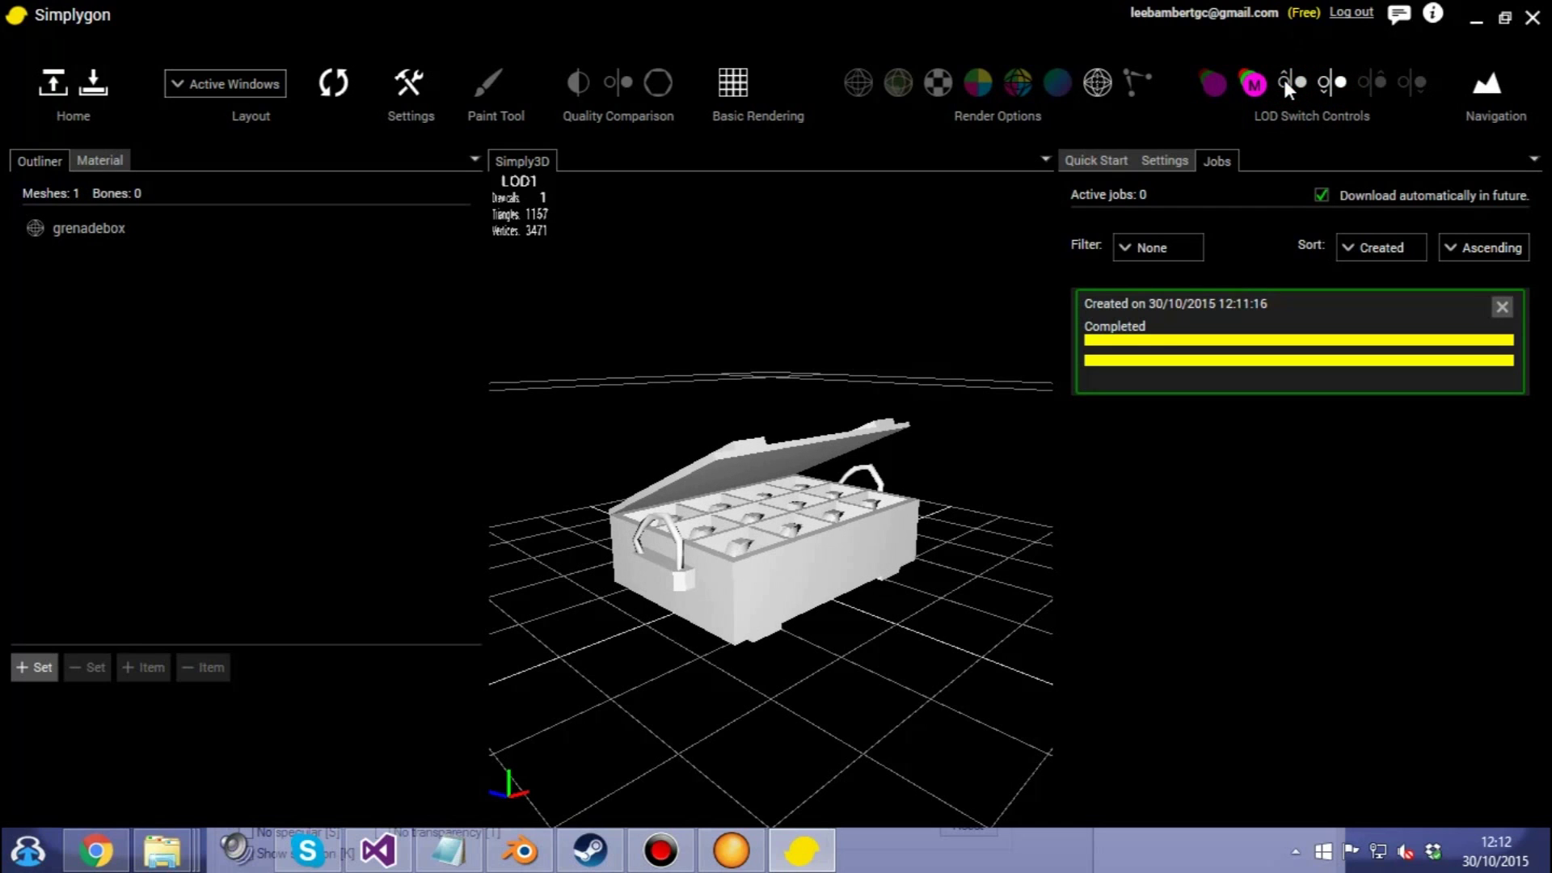
click(1285, 81)
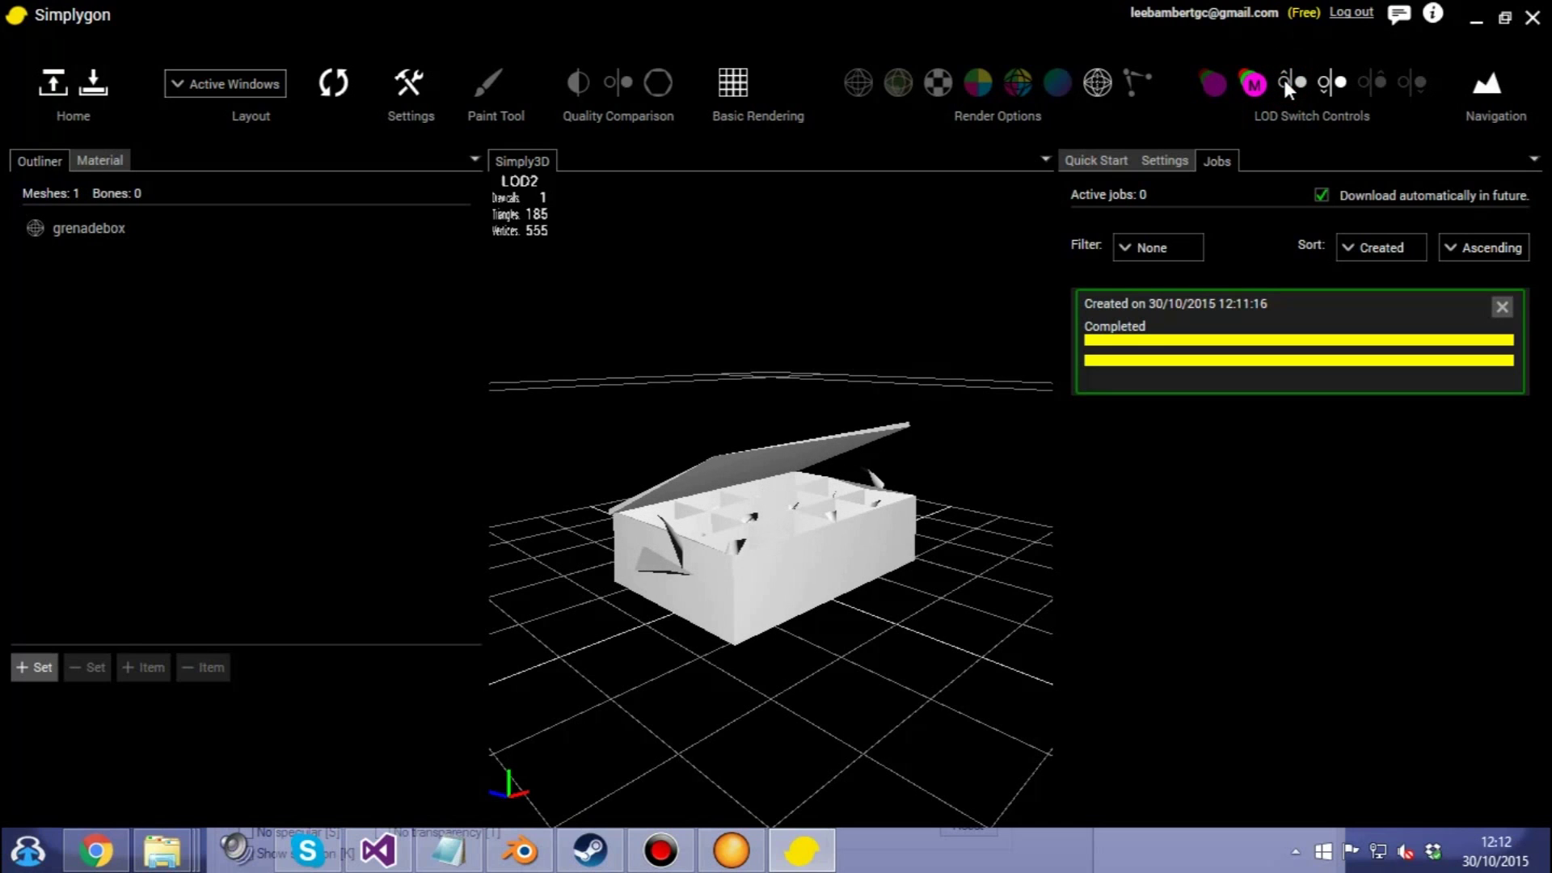
click(1337, 76)
click(1337, 76)
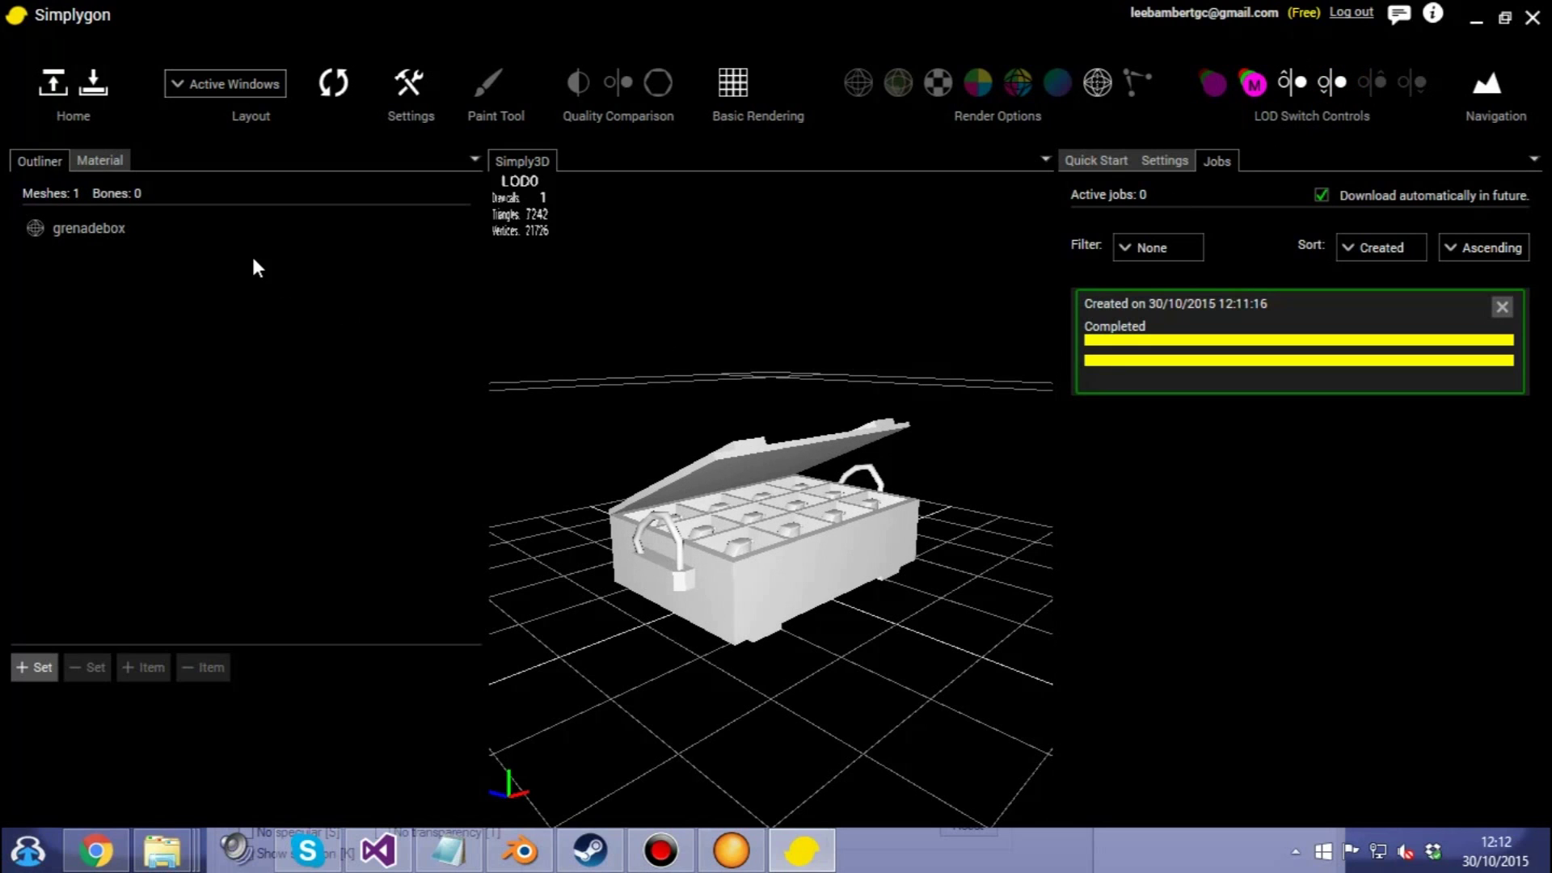
click(99, 92)
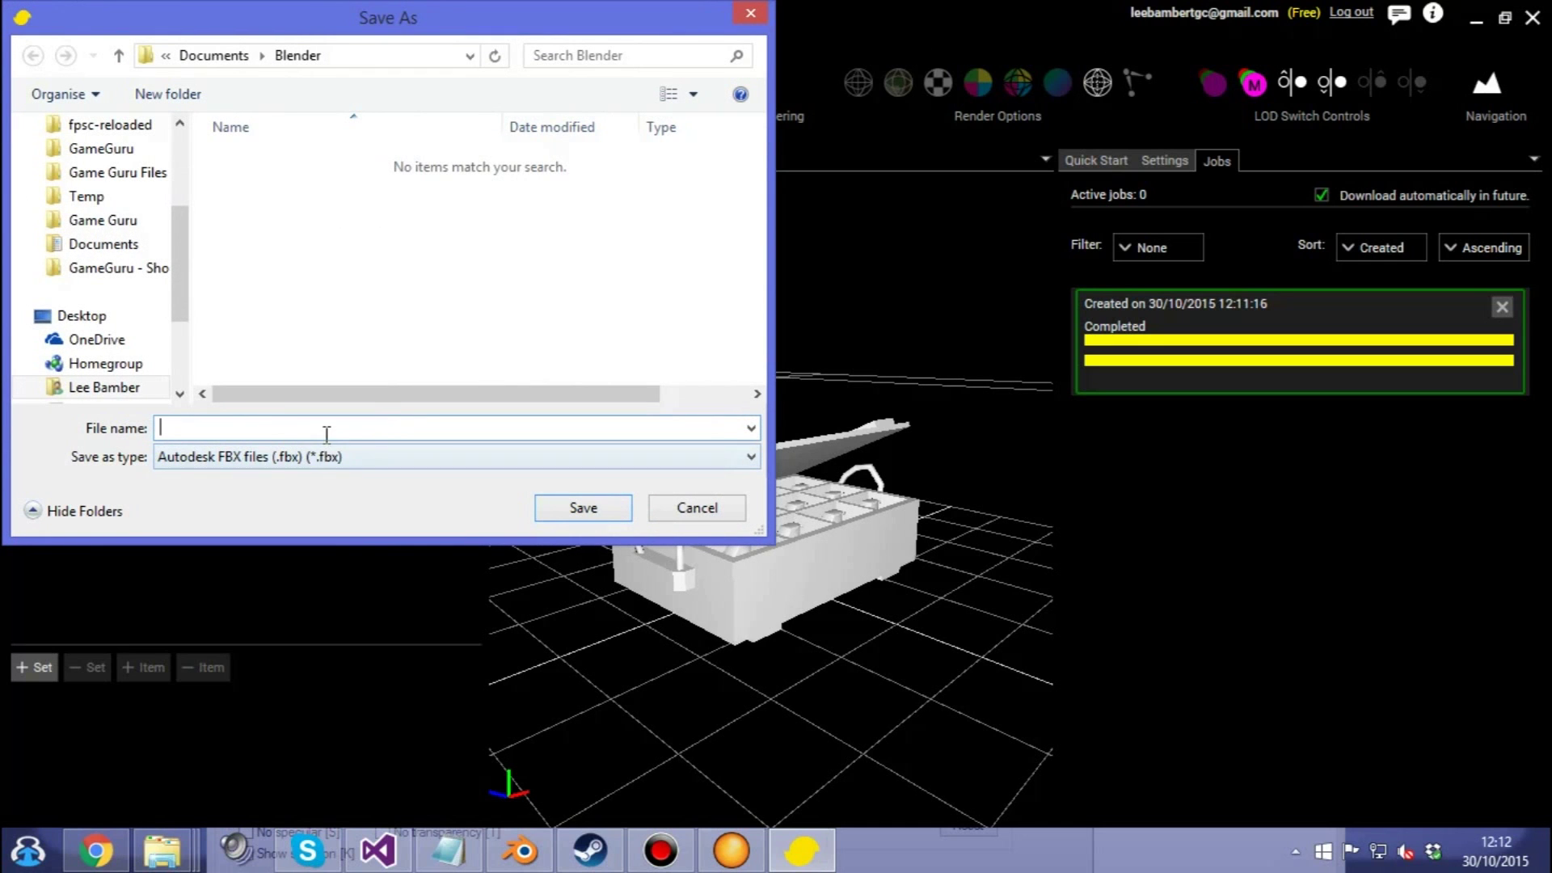
Save the LOD scene as grenade_ammo in Documents\Blender, then switch to Blender.
text("C:\Users\Lee\Documents\Blender\grenade_ammo.x")
drag(348, 426, 100, 430)
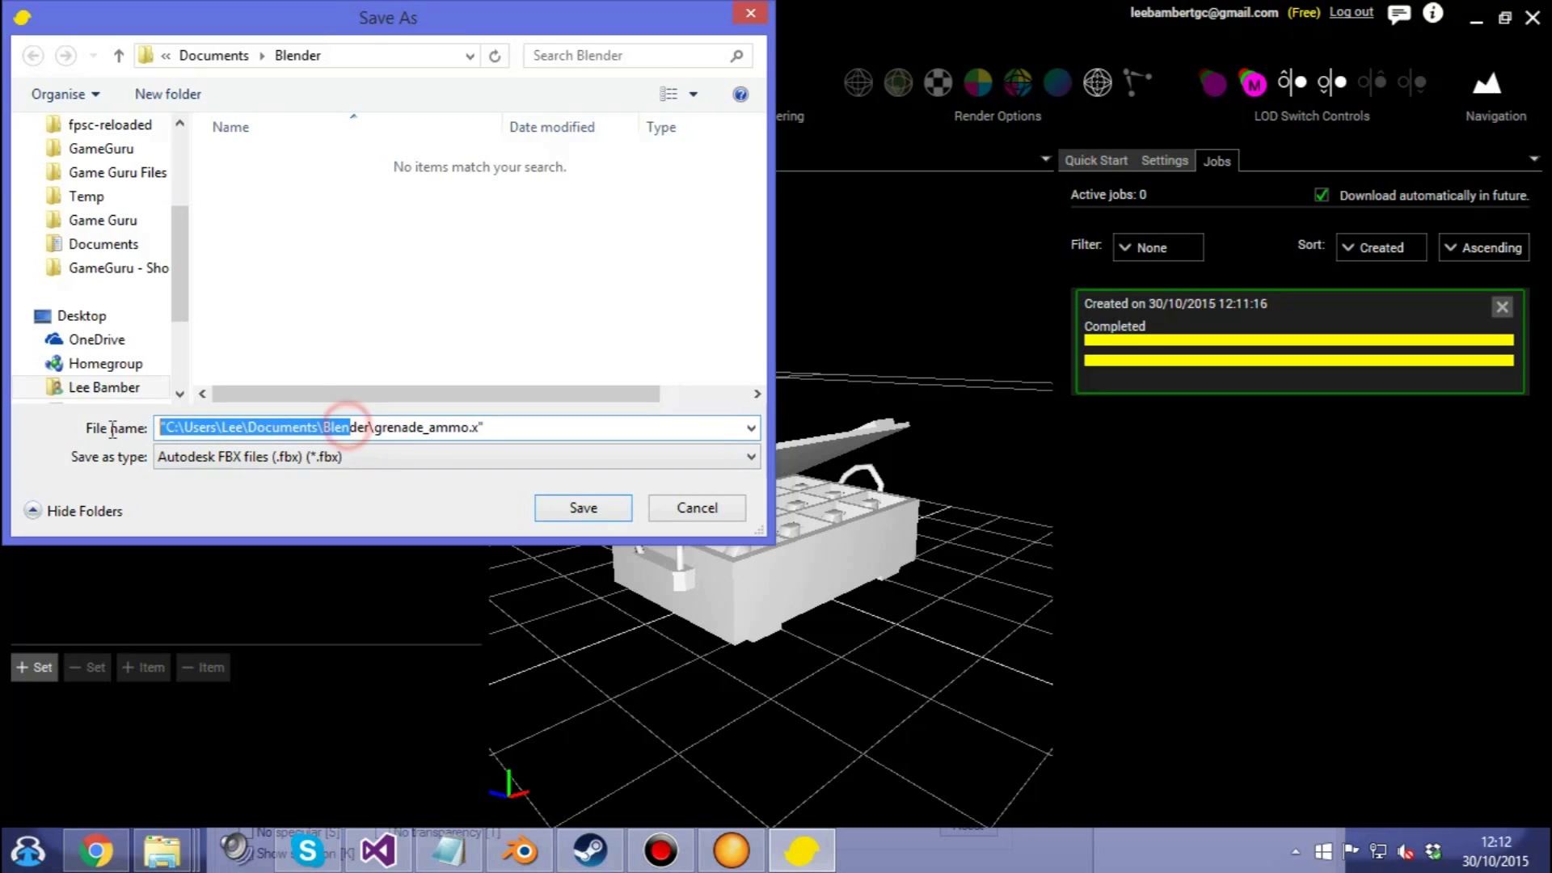
key(BackSpace)
key(Delete)
key(Delete)
key(Delete)
key(Delete)
click(305, 426)
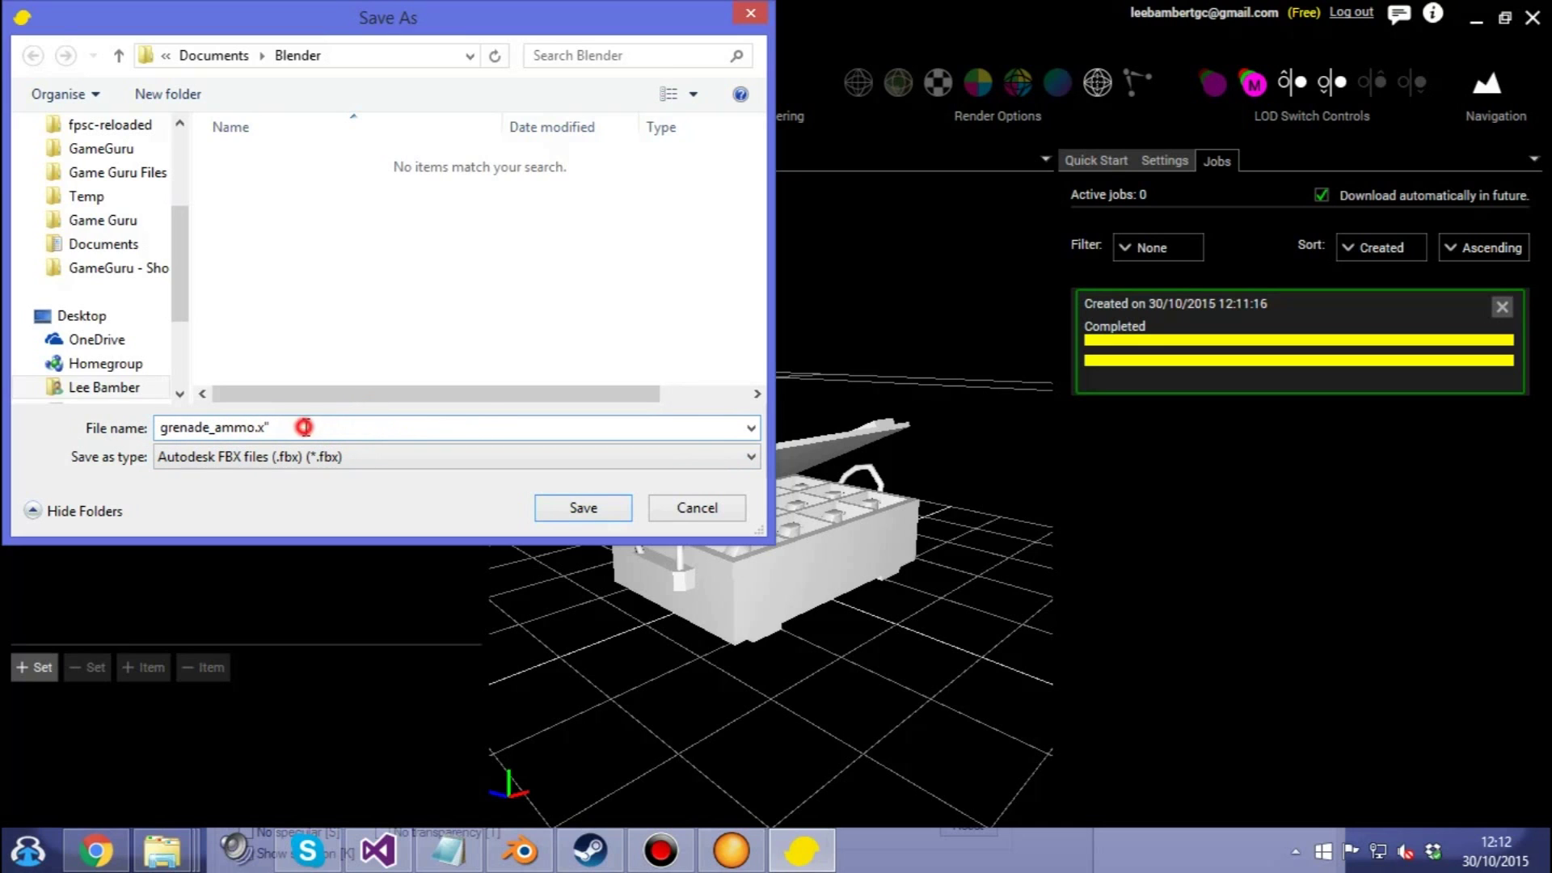
key(BackSpace)
key(BackSpace)
key(BackSpace)
click(581, 506)
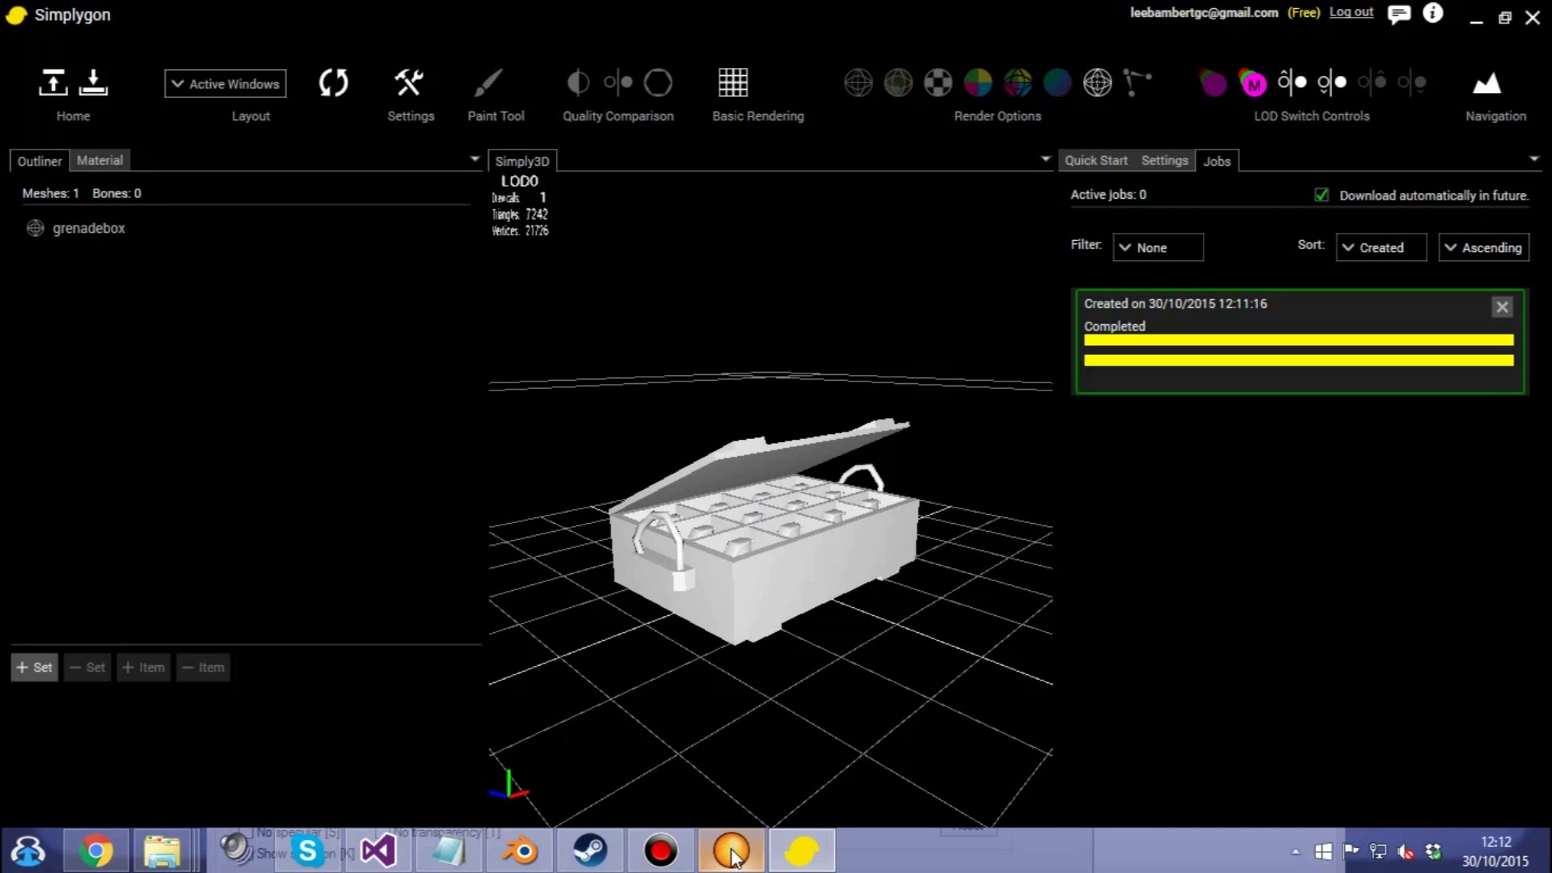
mouse_move(731, 850)
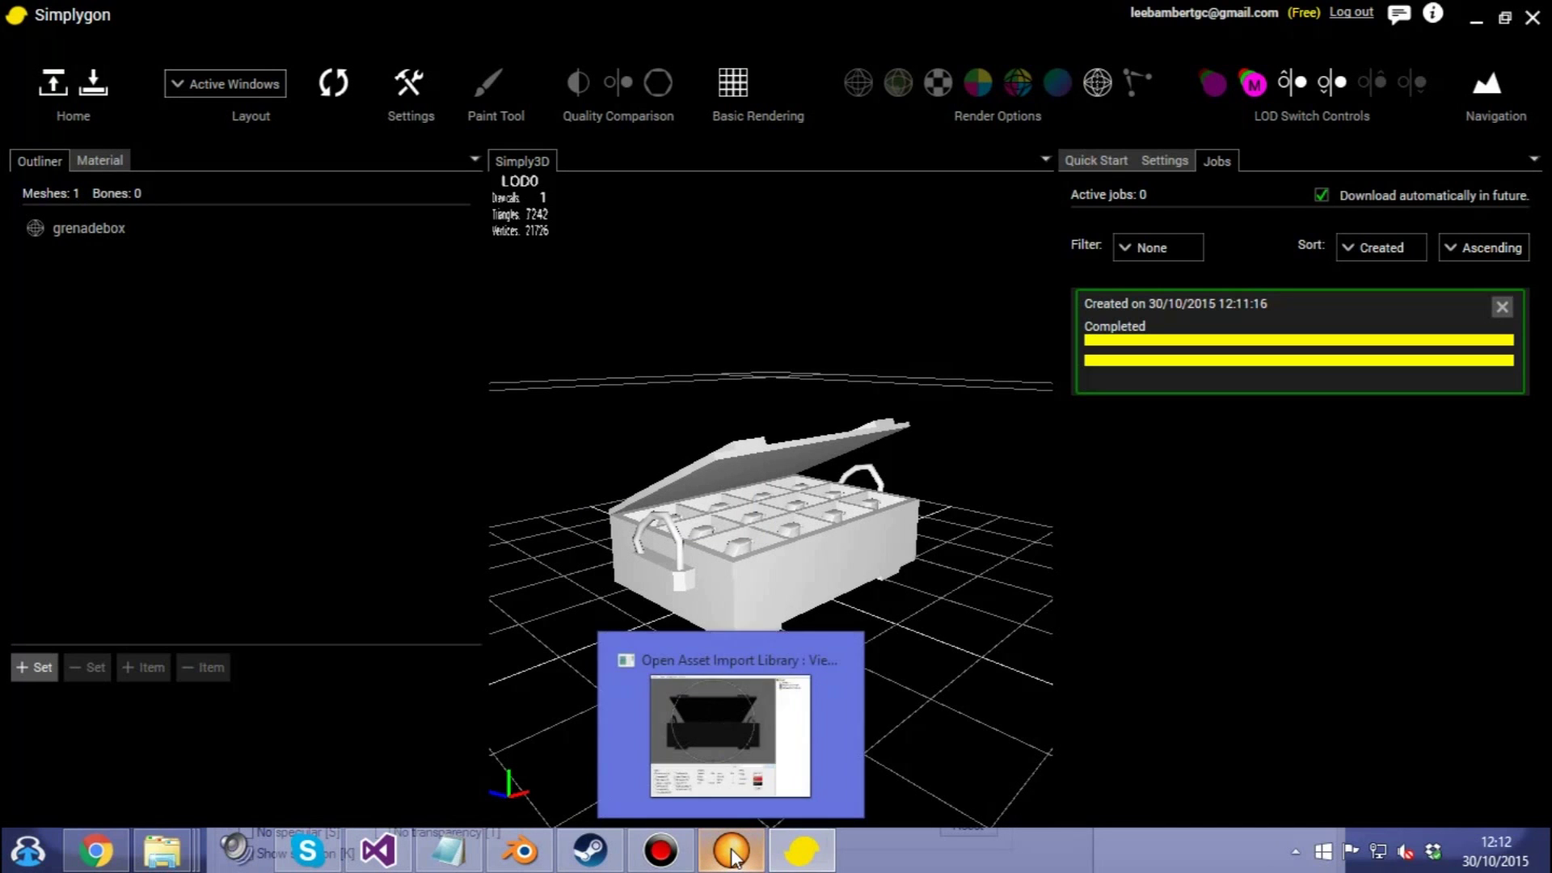
click(519, 851)
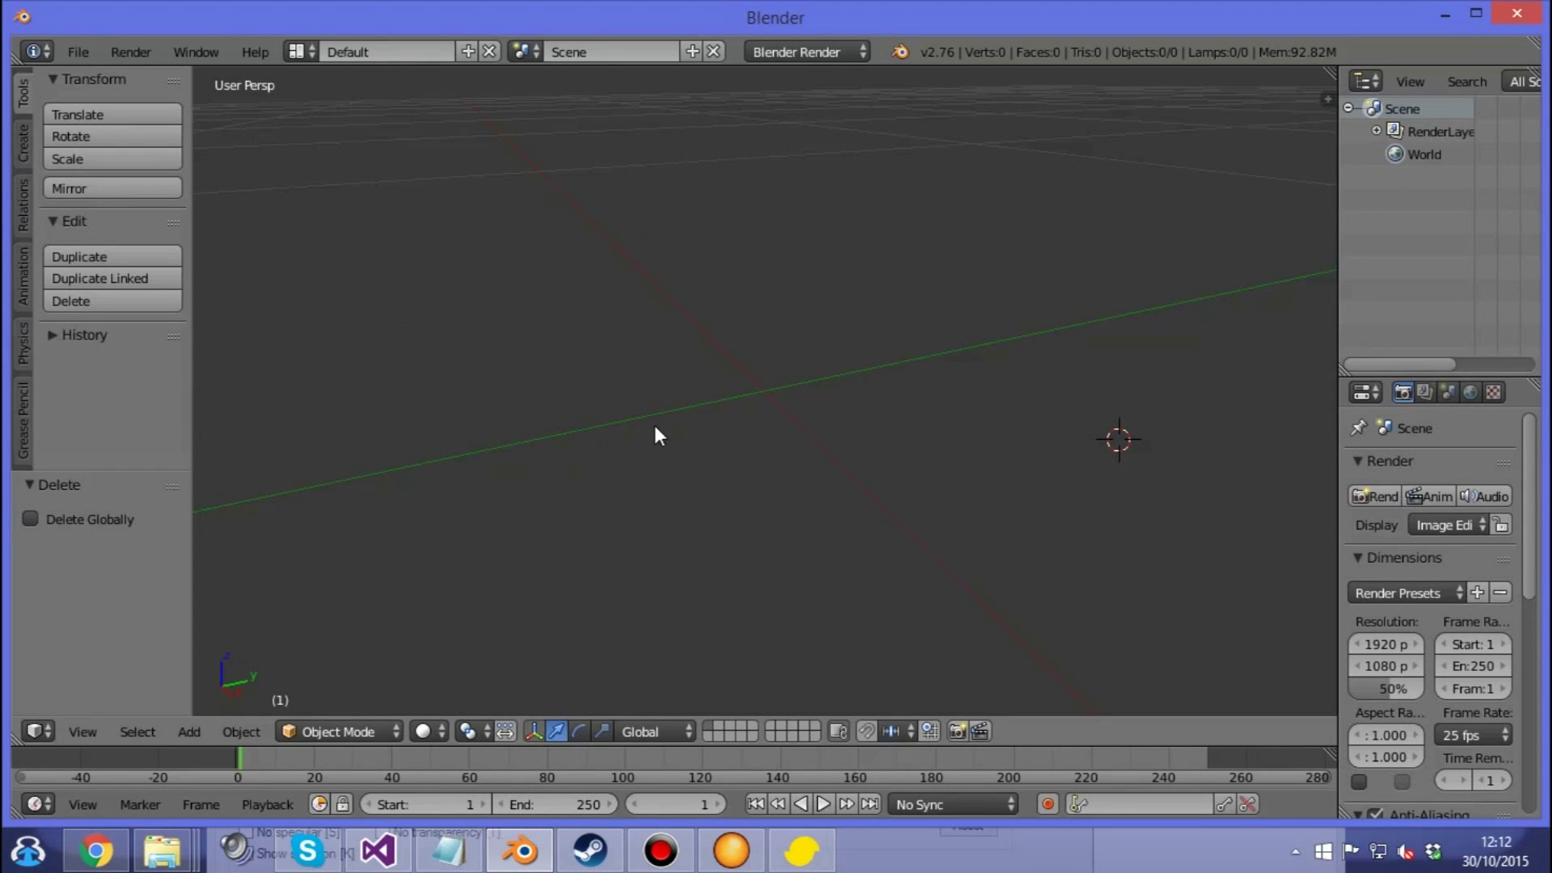
Import grenade_ammo.fbx into Blender, bringing in the three grenadebox LOD objects.
click(78, 52)
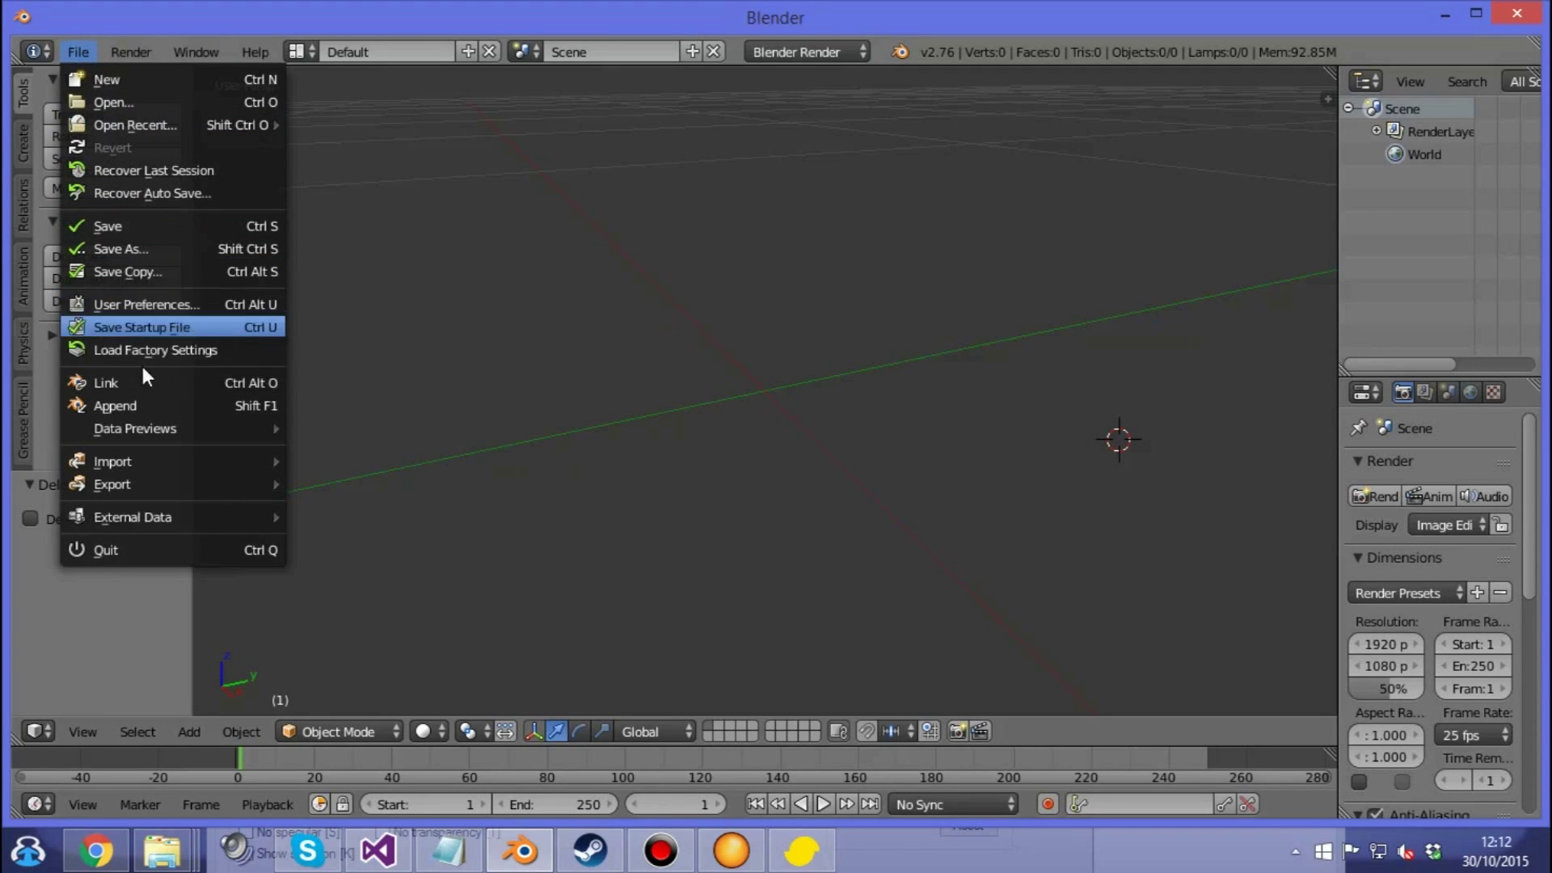
mouse_move(162, 478)
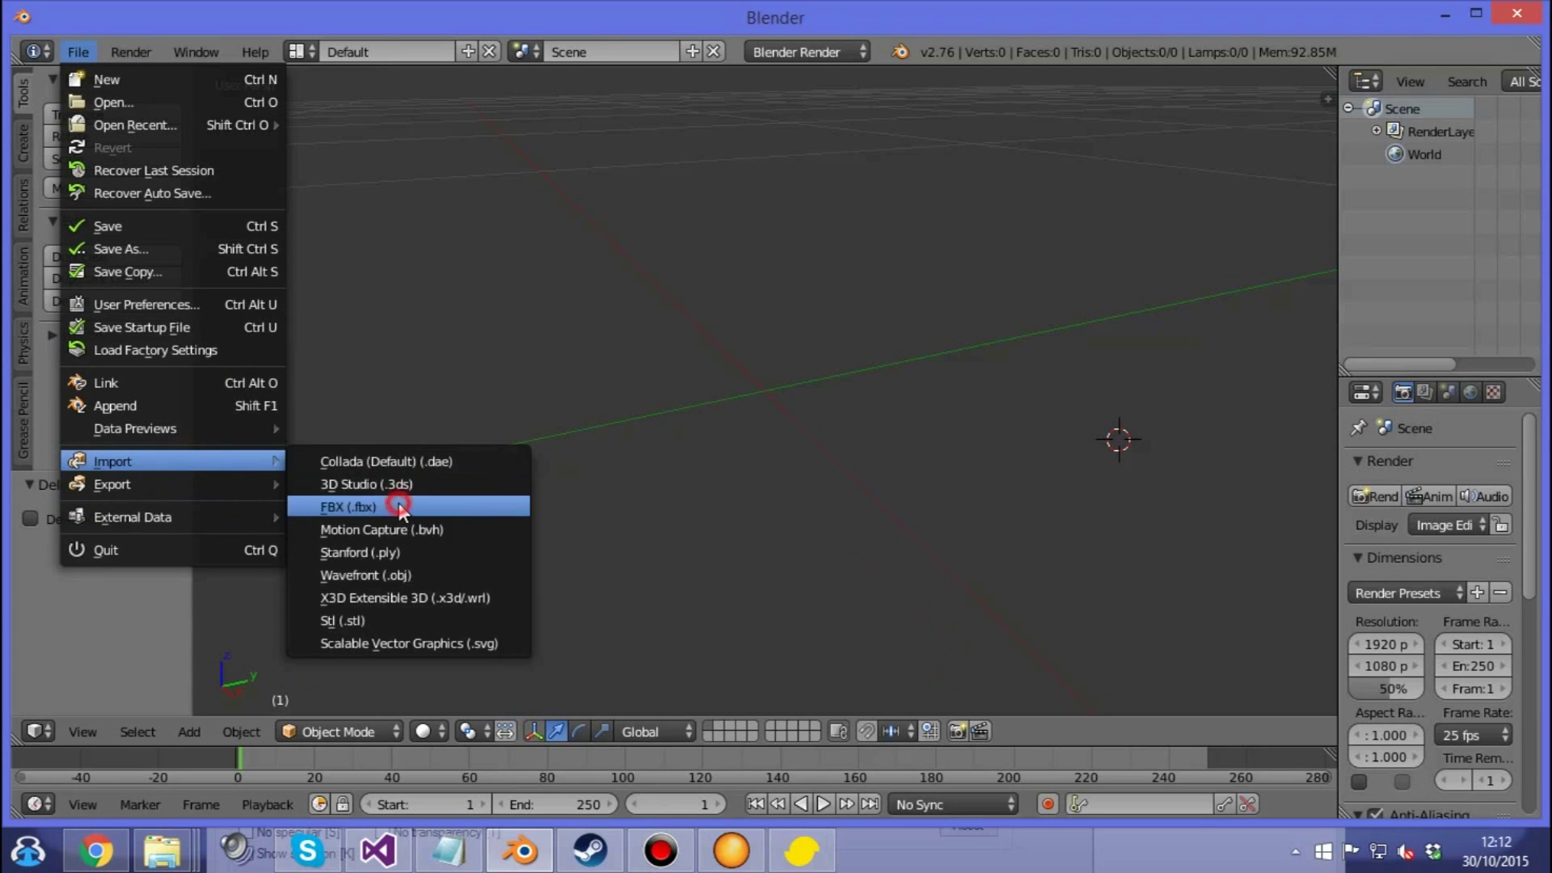
click(400, 504)
double_click(396, 212)
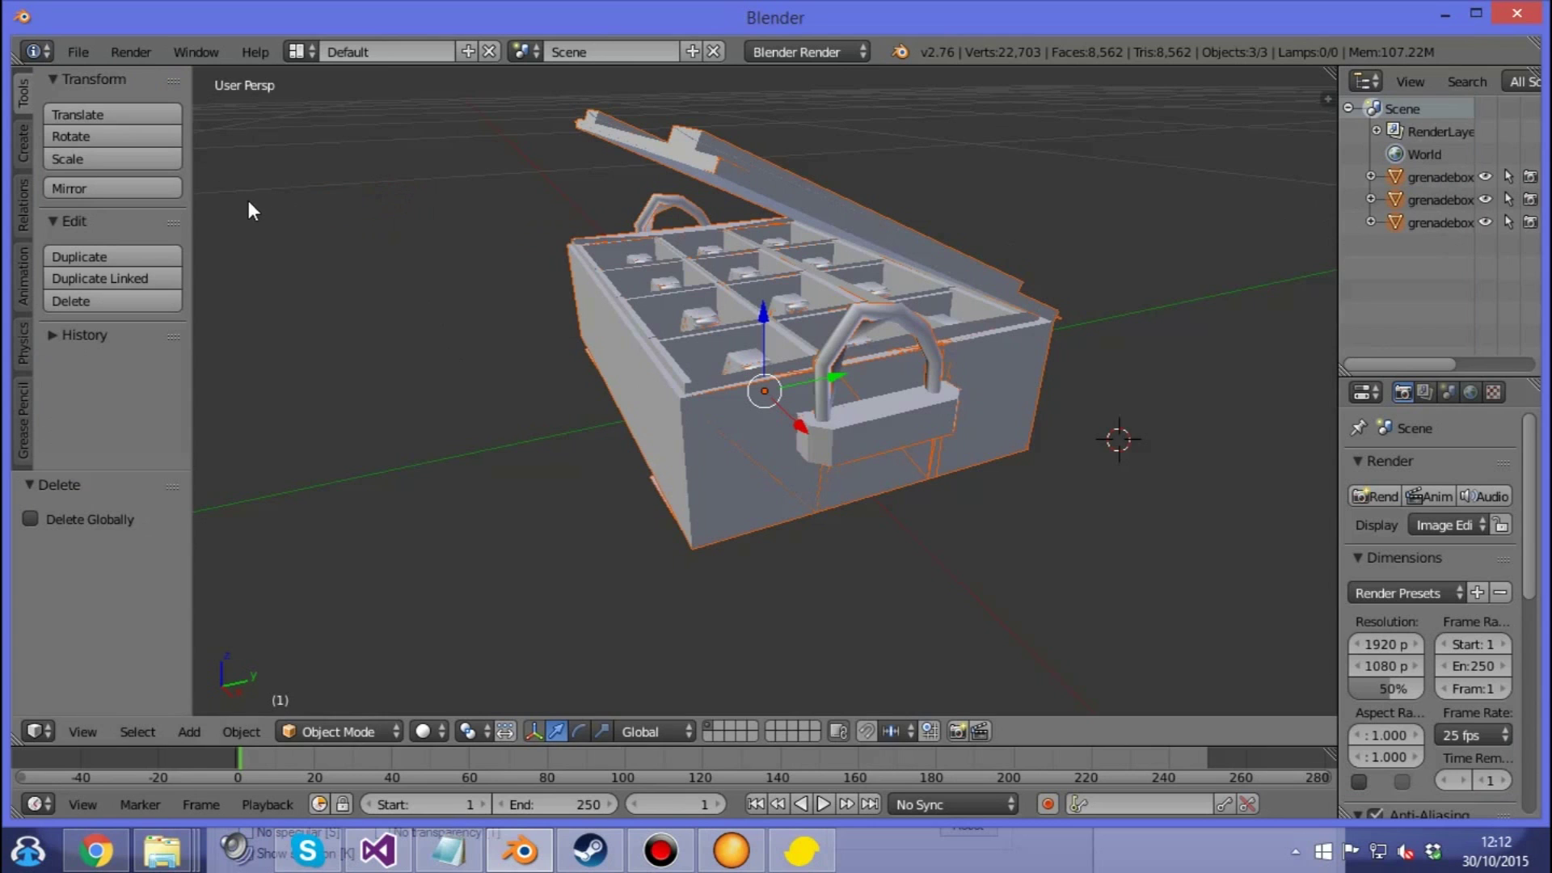
click(78, 52)
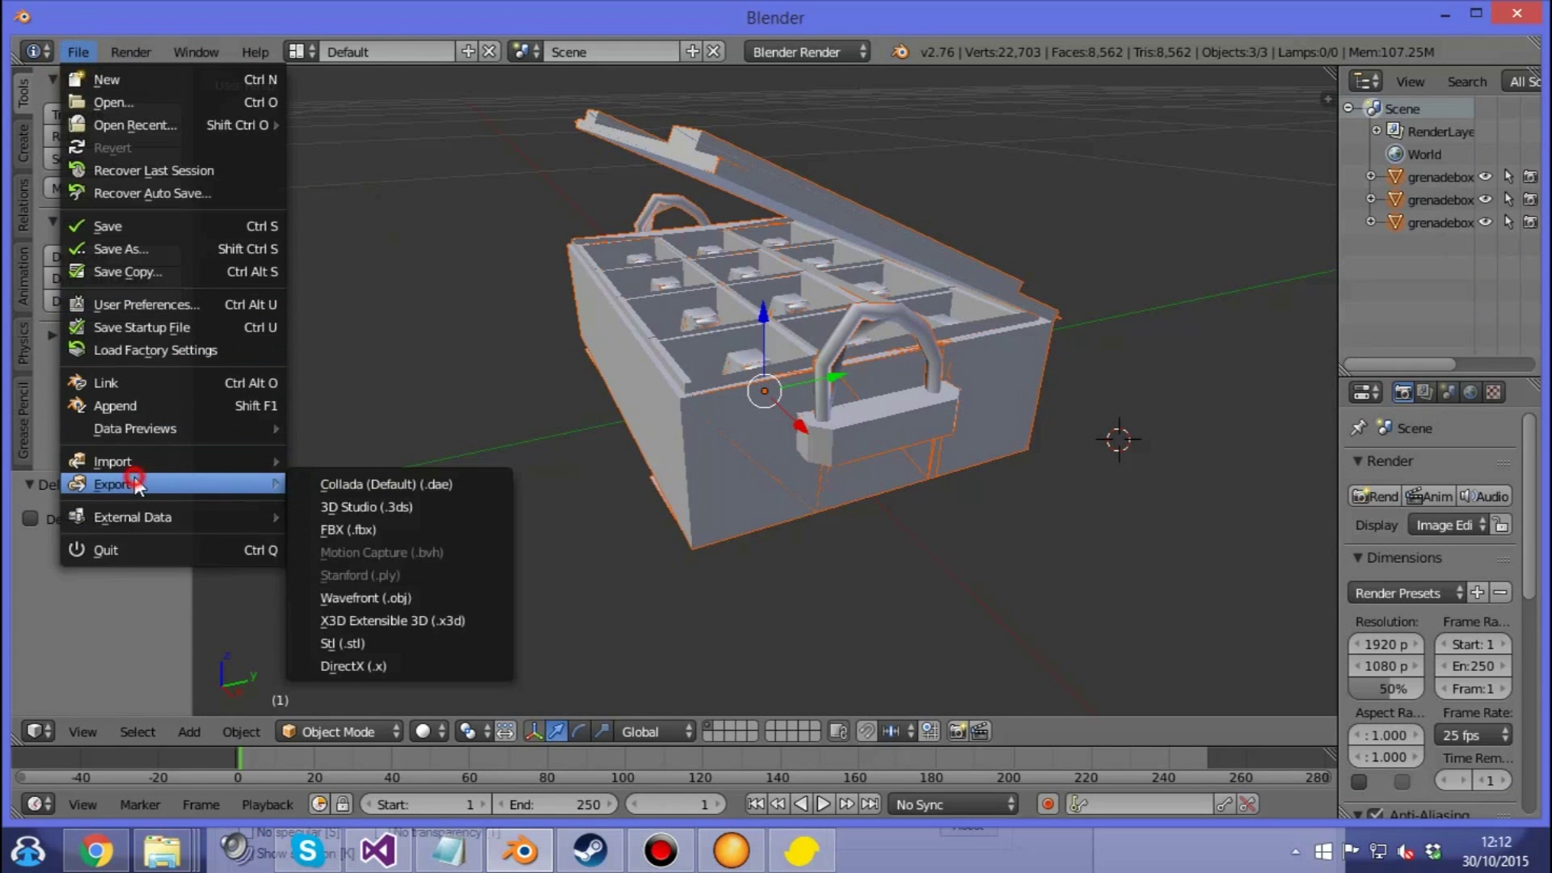
Export the scene as DirectX grenade_ammo.x into the Blender documents folder.
click(419, 664)
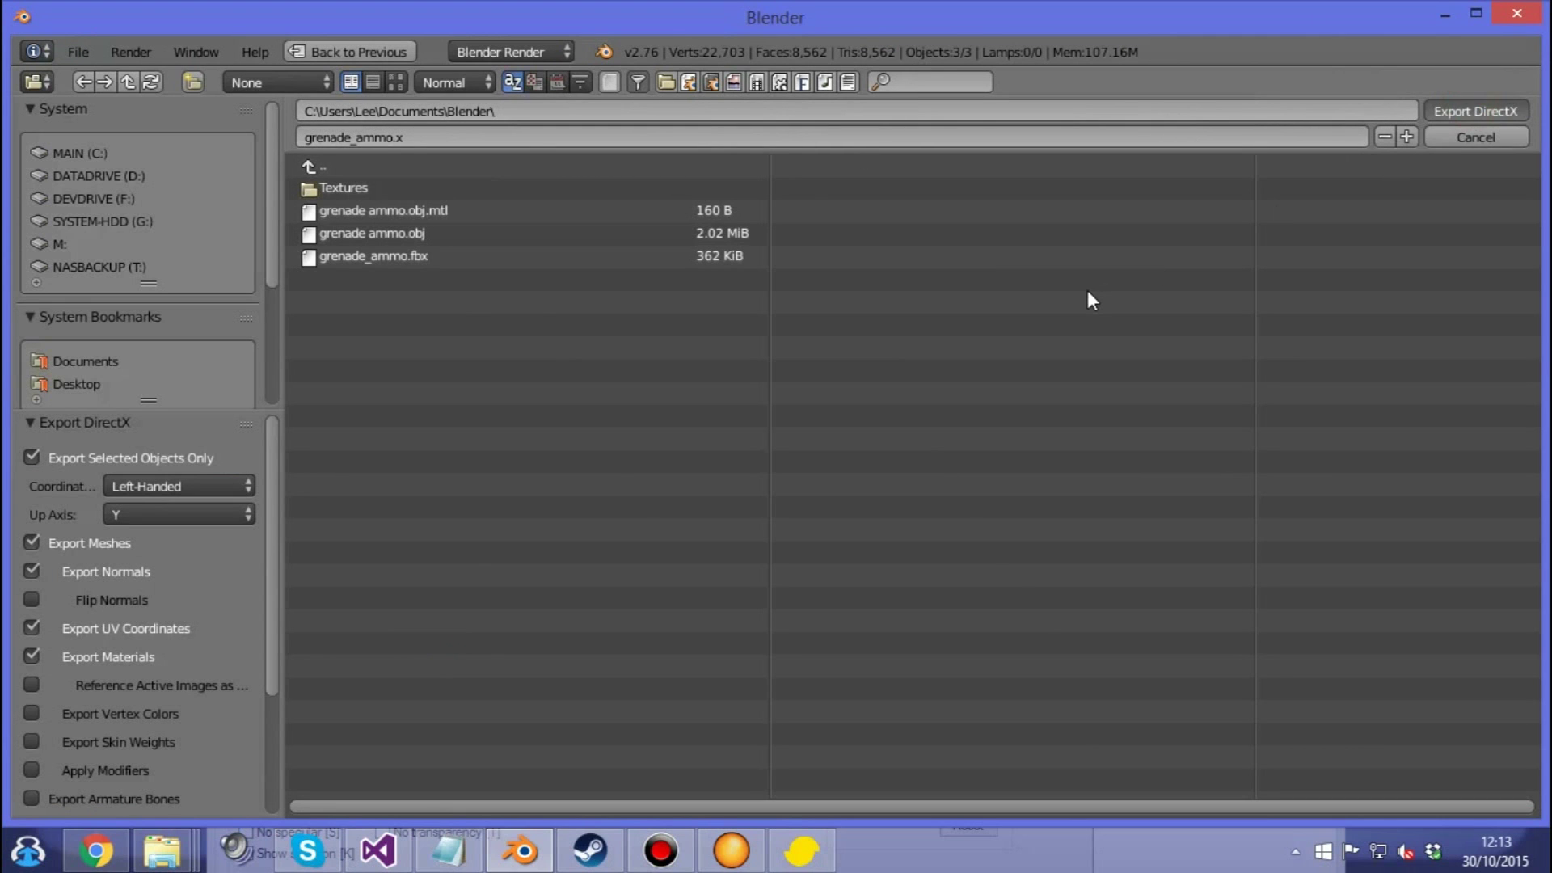
key(Return)
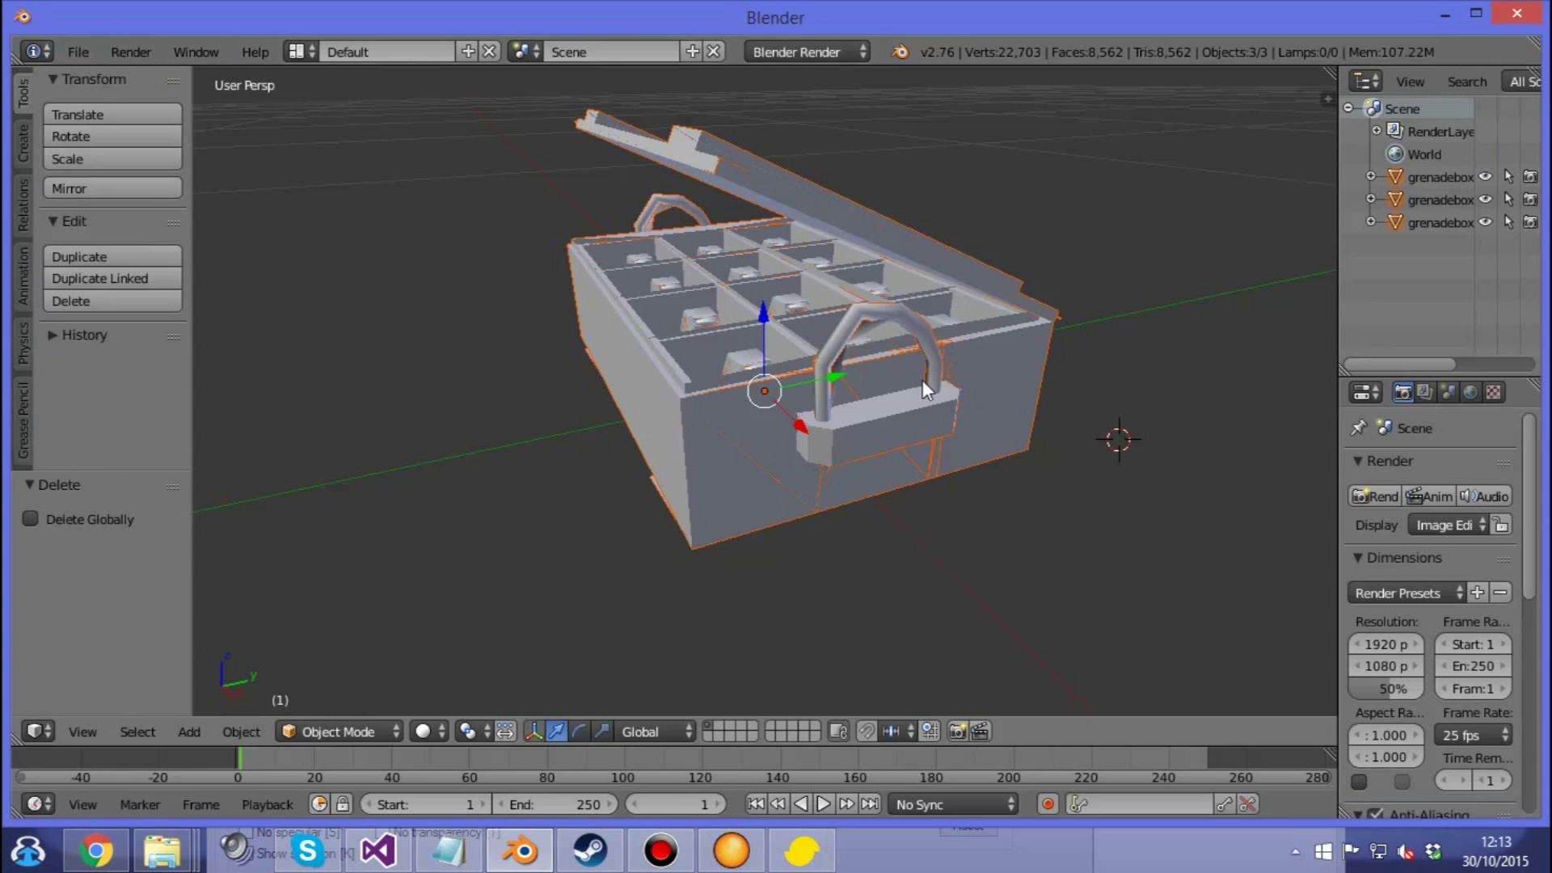
click(169, 858)
Open grenade_ammo.x in Assimp Viewer, confirm its three LOD meshes with 8562 faces, then close it.
click(184, 759)
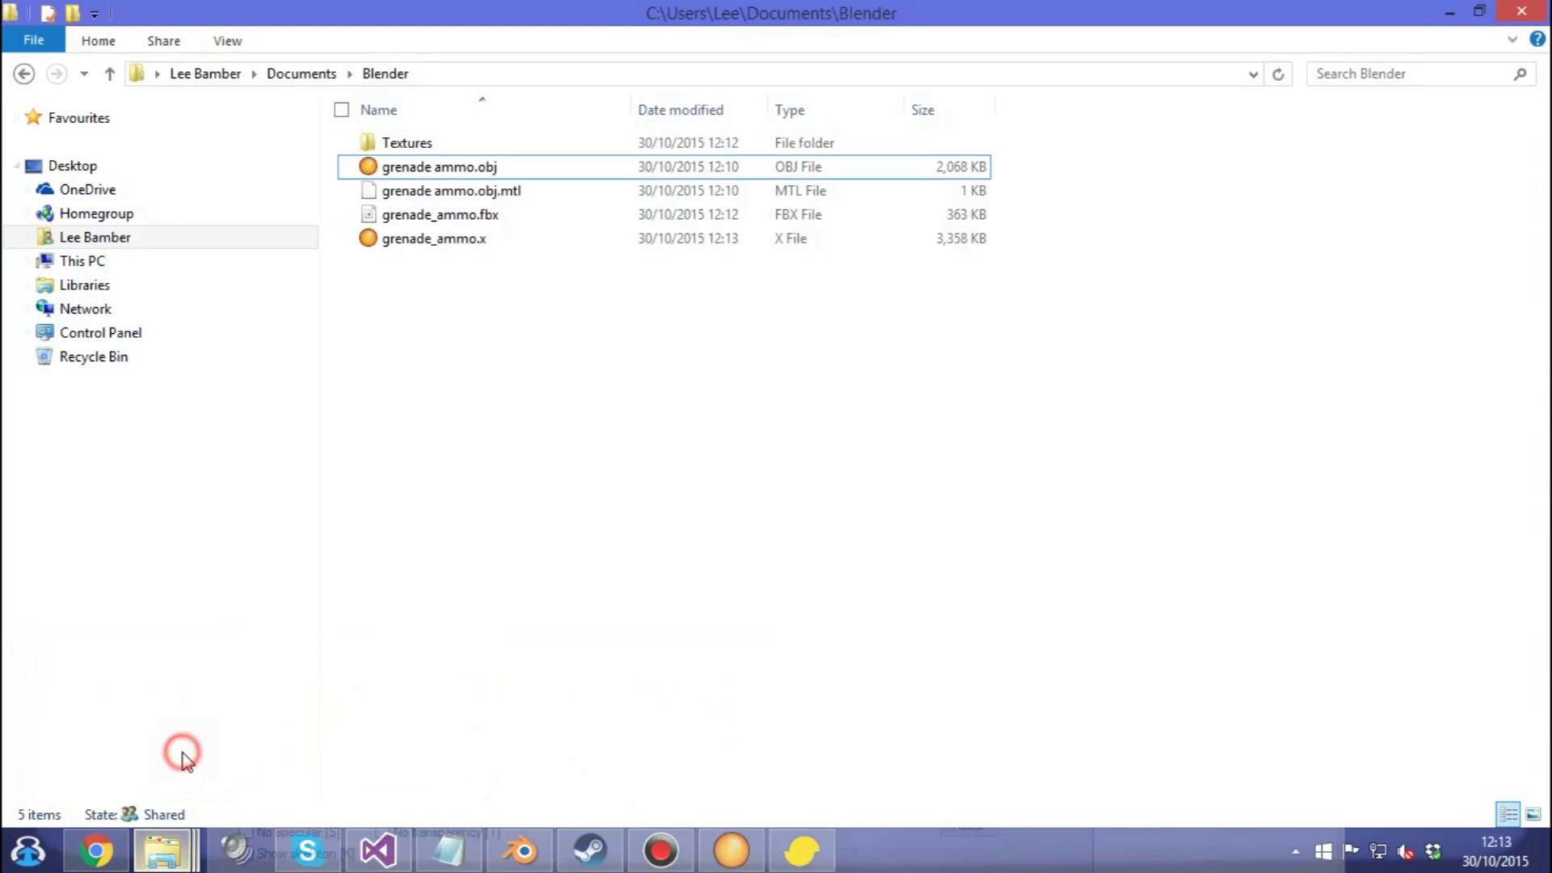
click(495, 371)
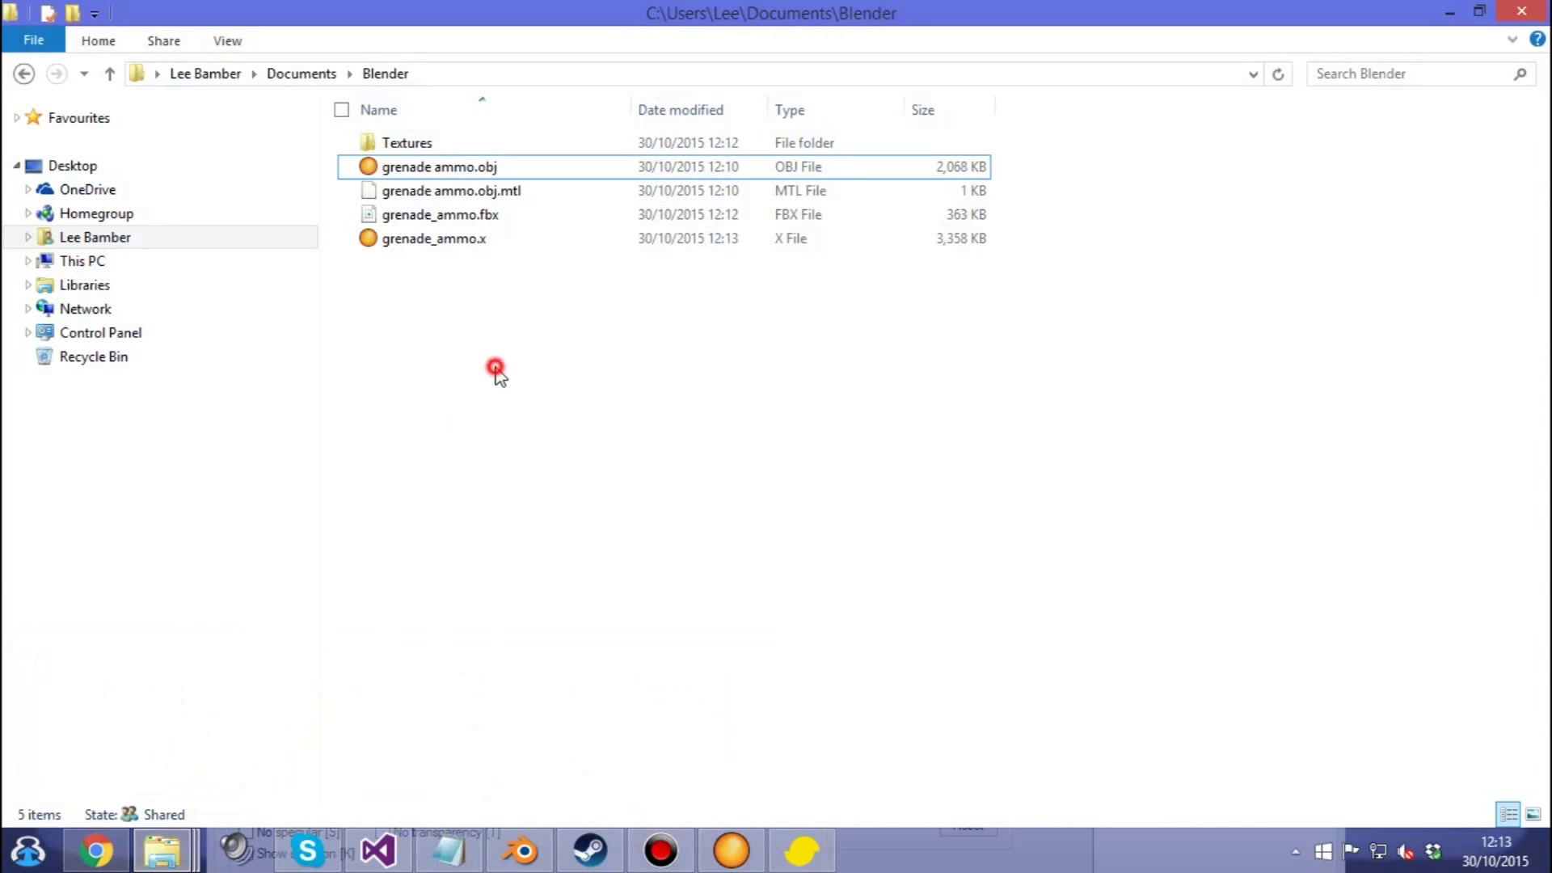
double_click(475, 240)
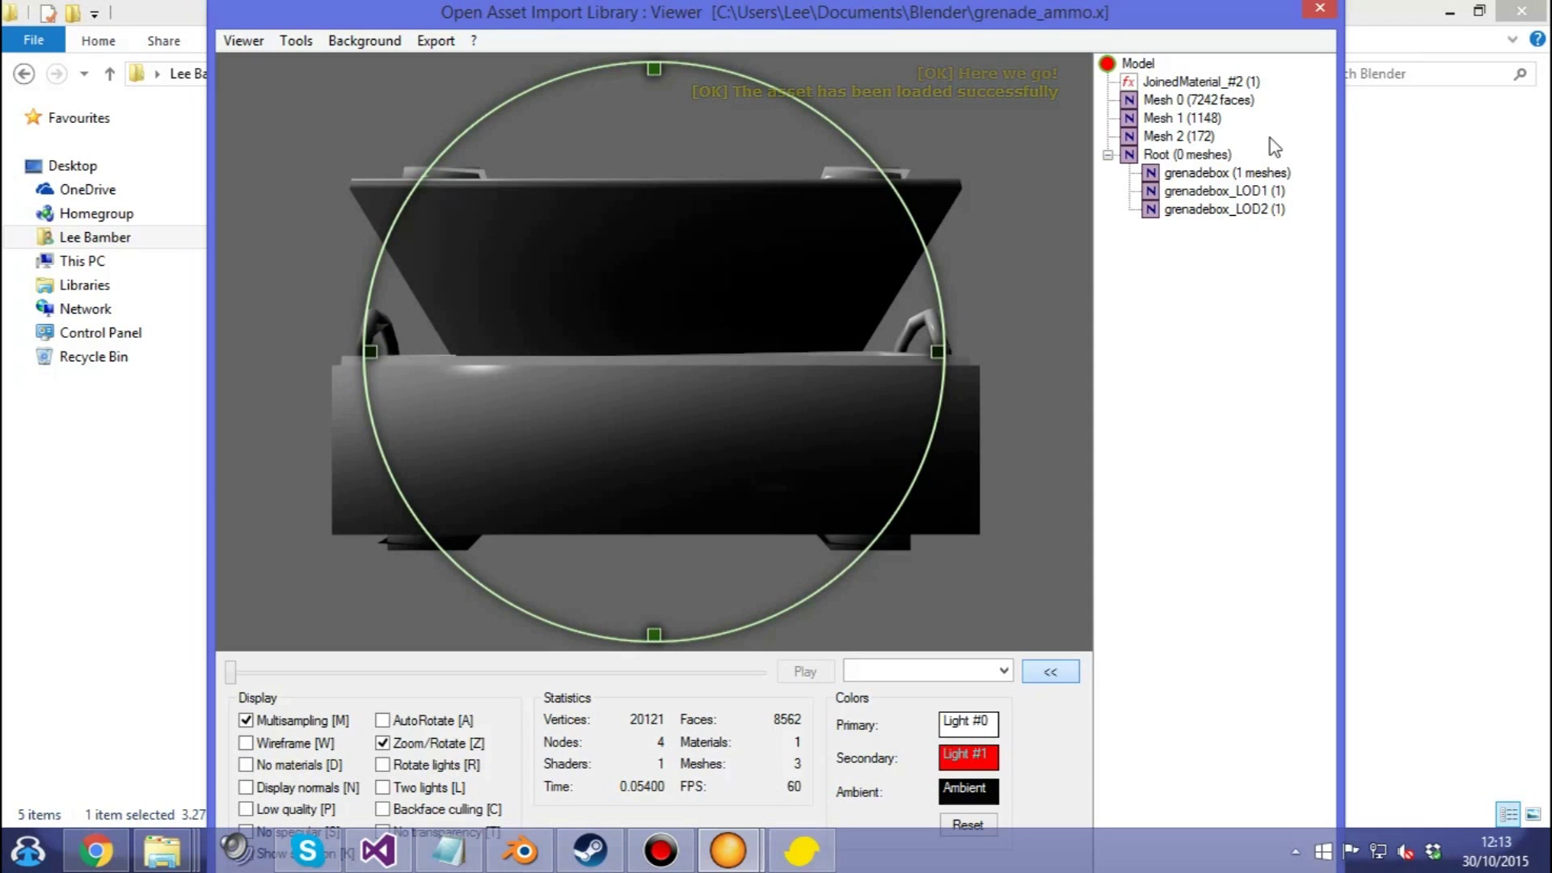
click(1320, 10)
click(661, 498)
Paste the exported grenade_ammo.x into GameGuru's gamecore\ammo\grenade folder.
click(476, 239)
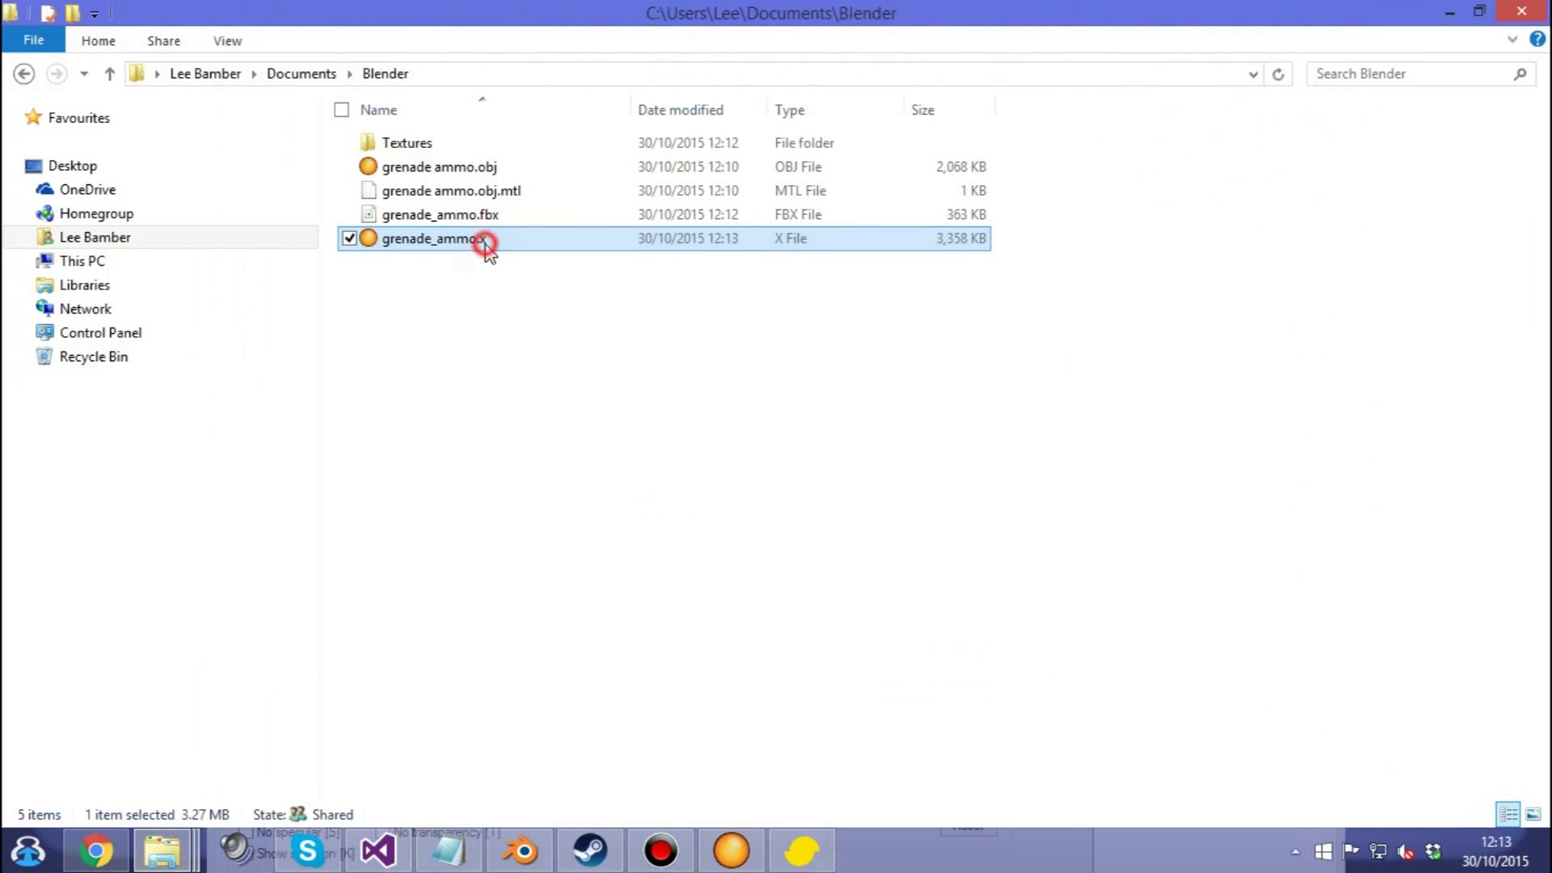
click(162, 850)
click(413, 745)
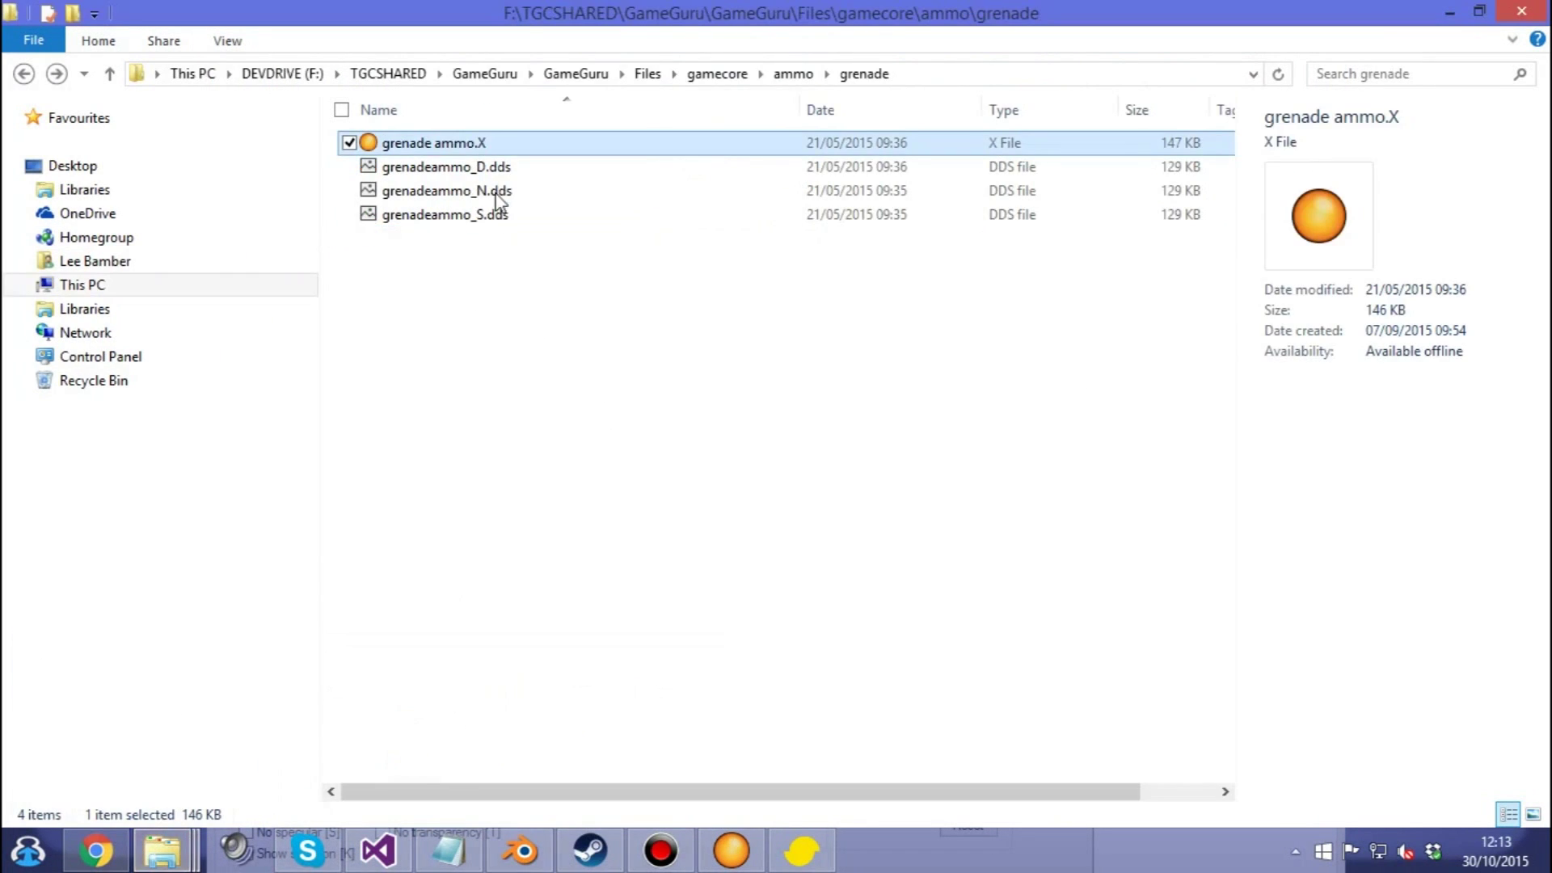
click(464, 342)
key(ctrl+v)
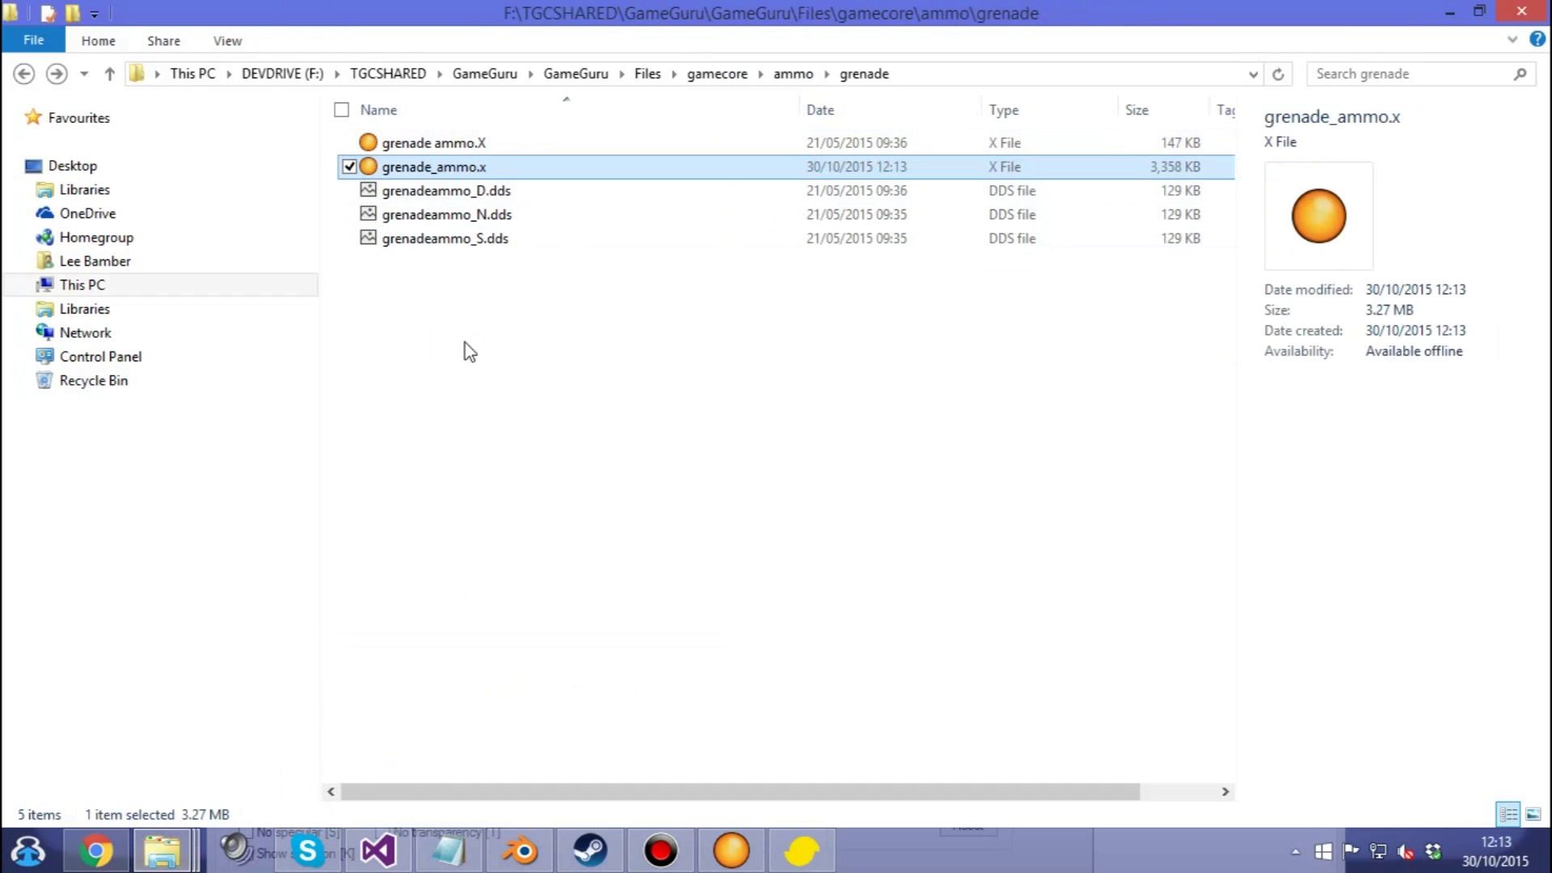
Rename the original to grenade ammo_old.X and the new file to grenade ammo.x.
click(477, 144)
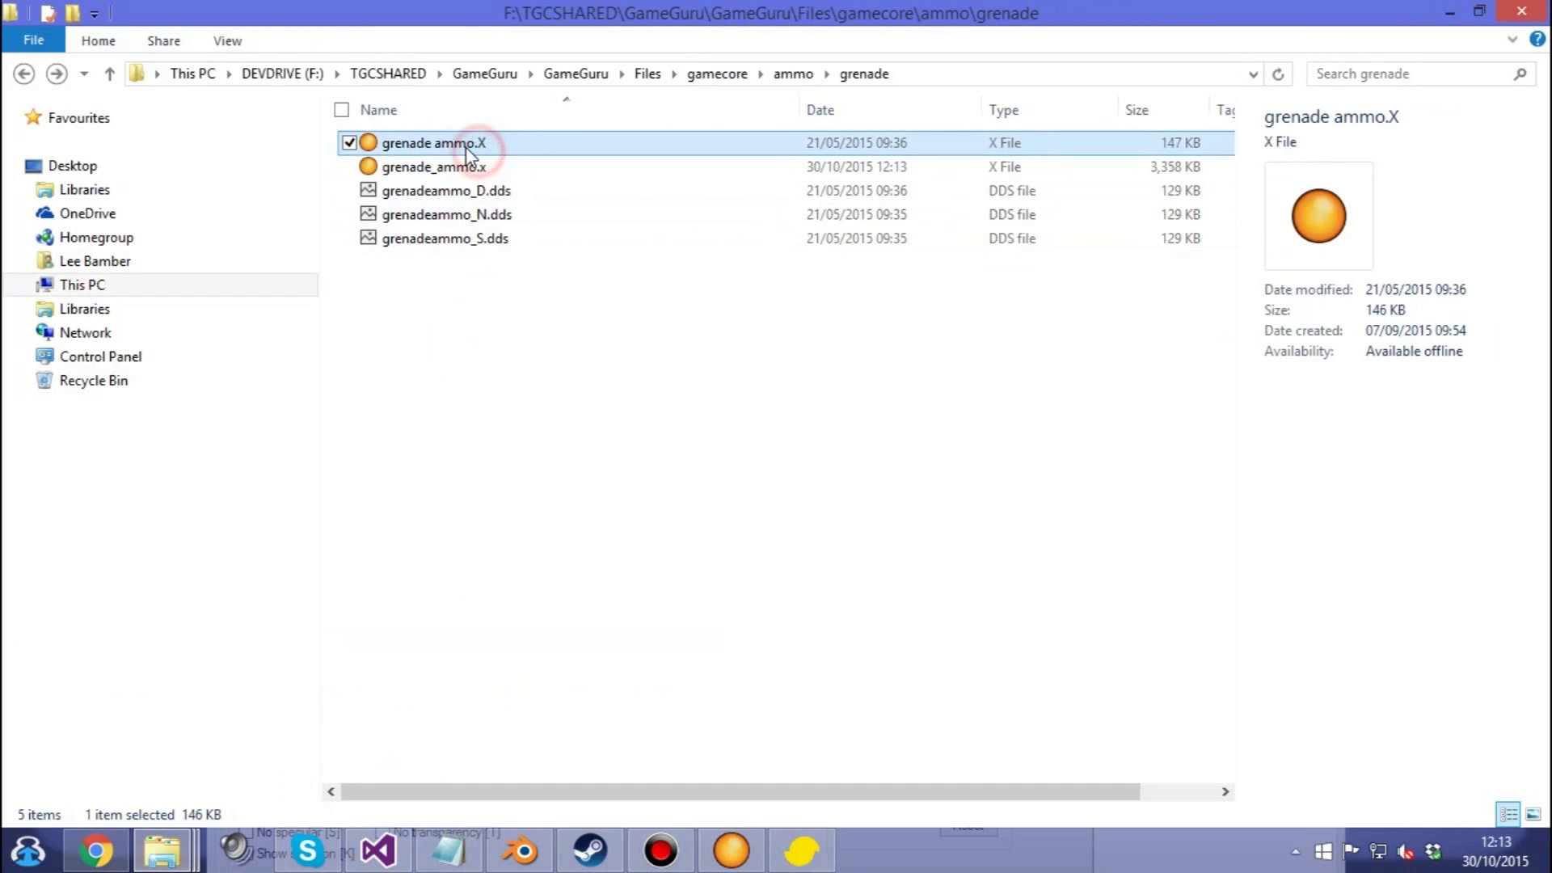
click(473, 144)
key(Right)
text(_old)
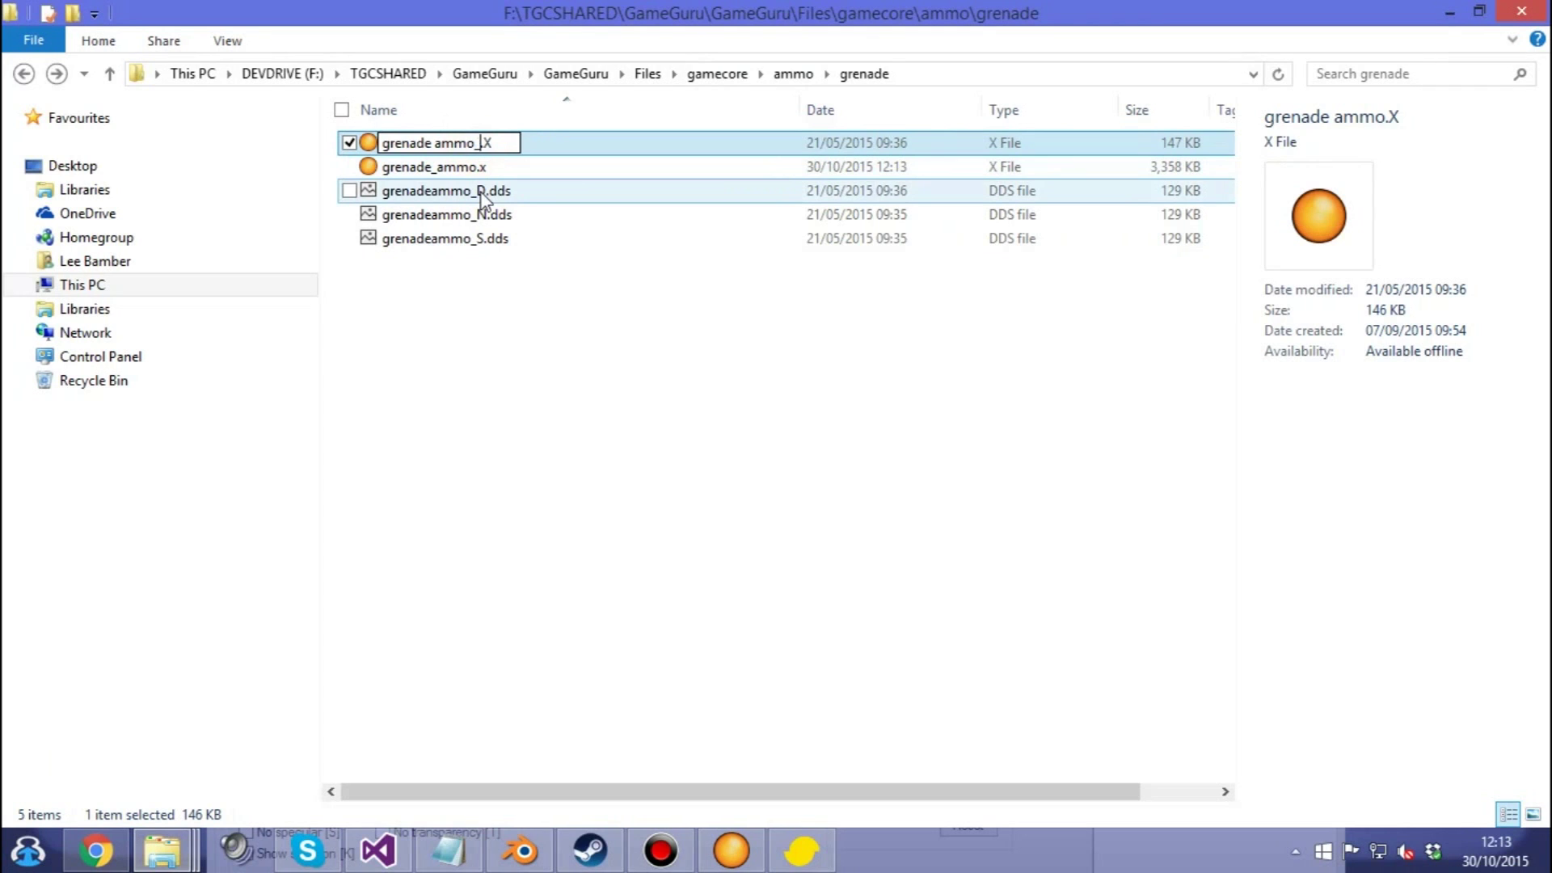
key(Return)
click(450, 165)
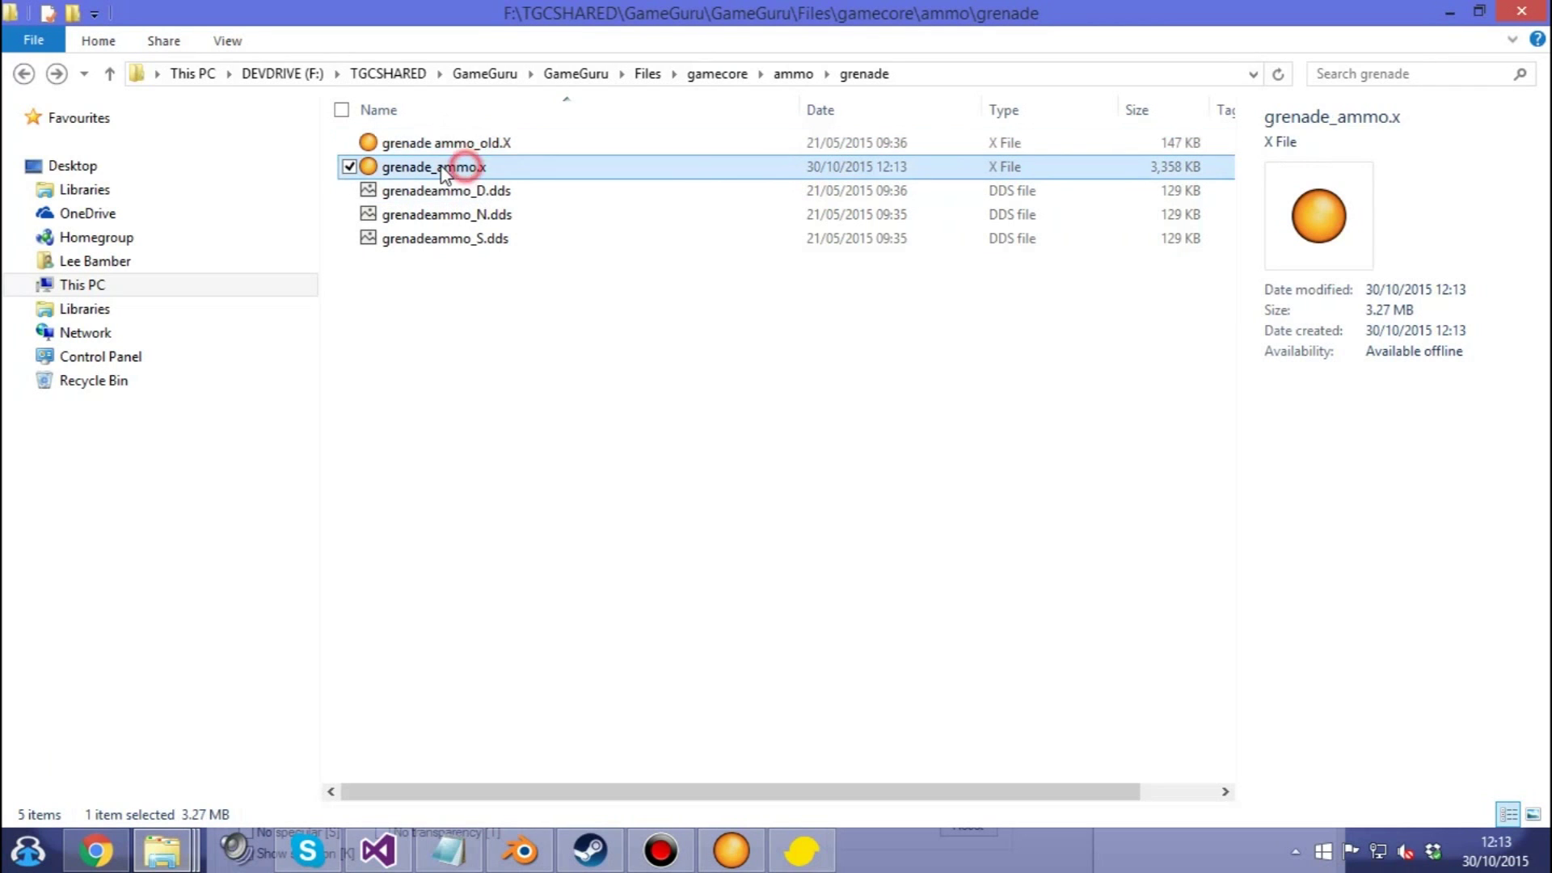
click(450, 166)
click(436, 167)
key(BackSpace)
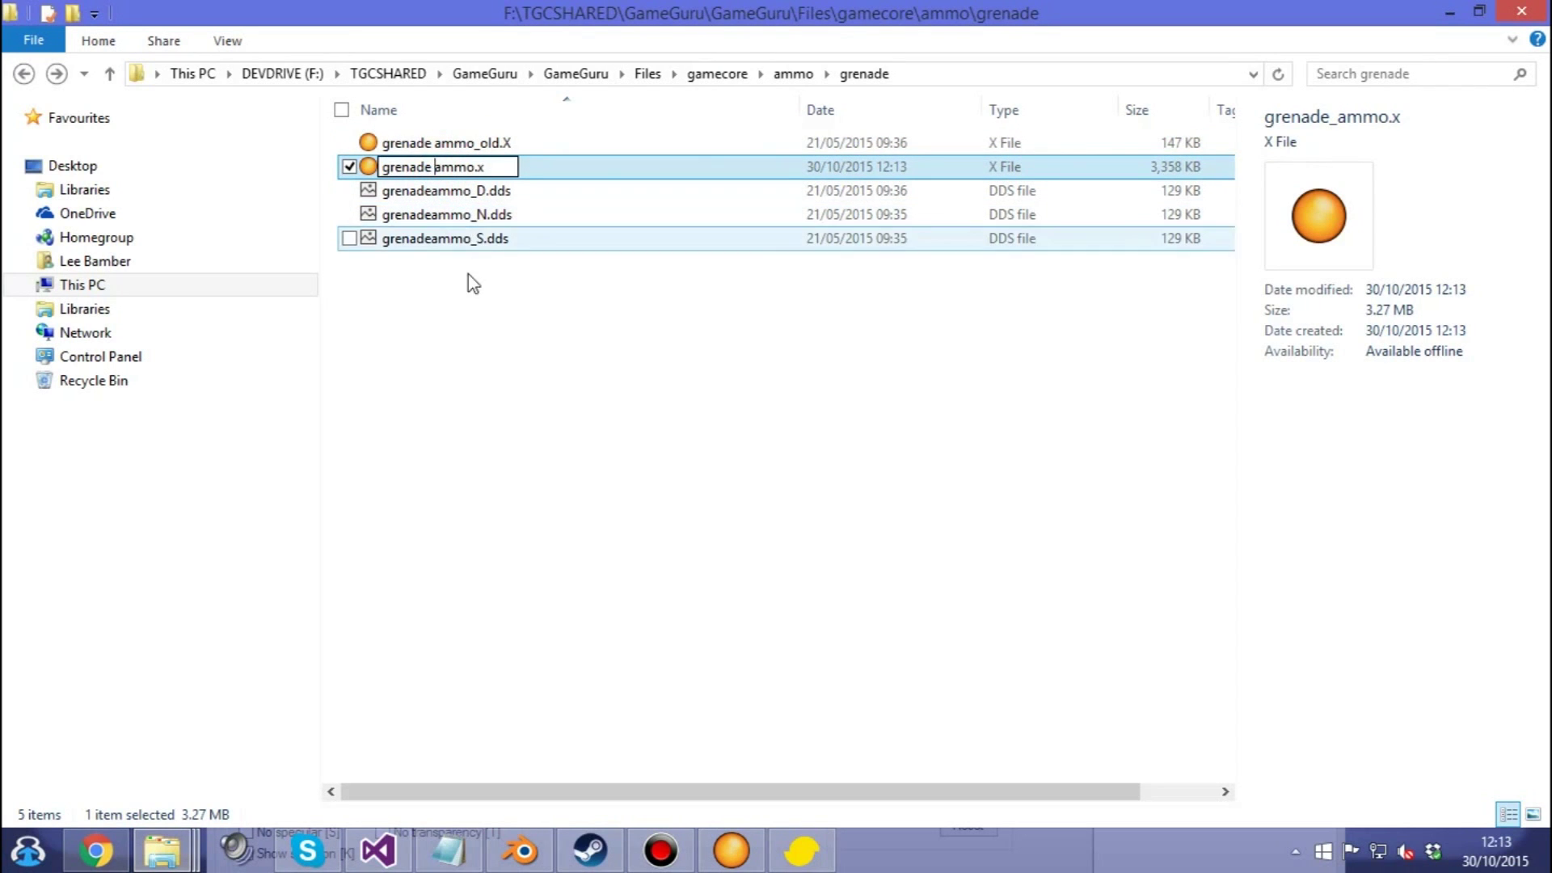
click(464, 333)
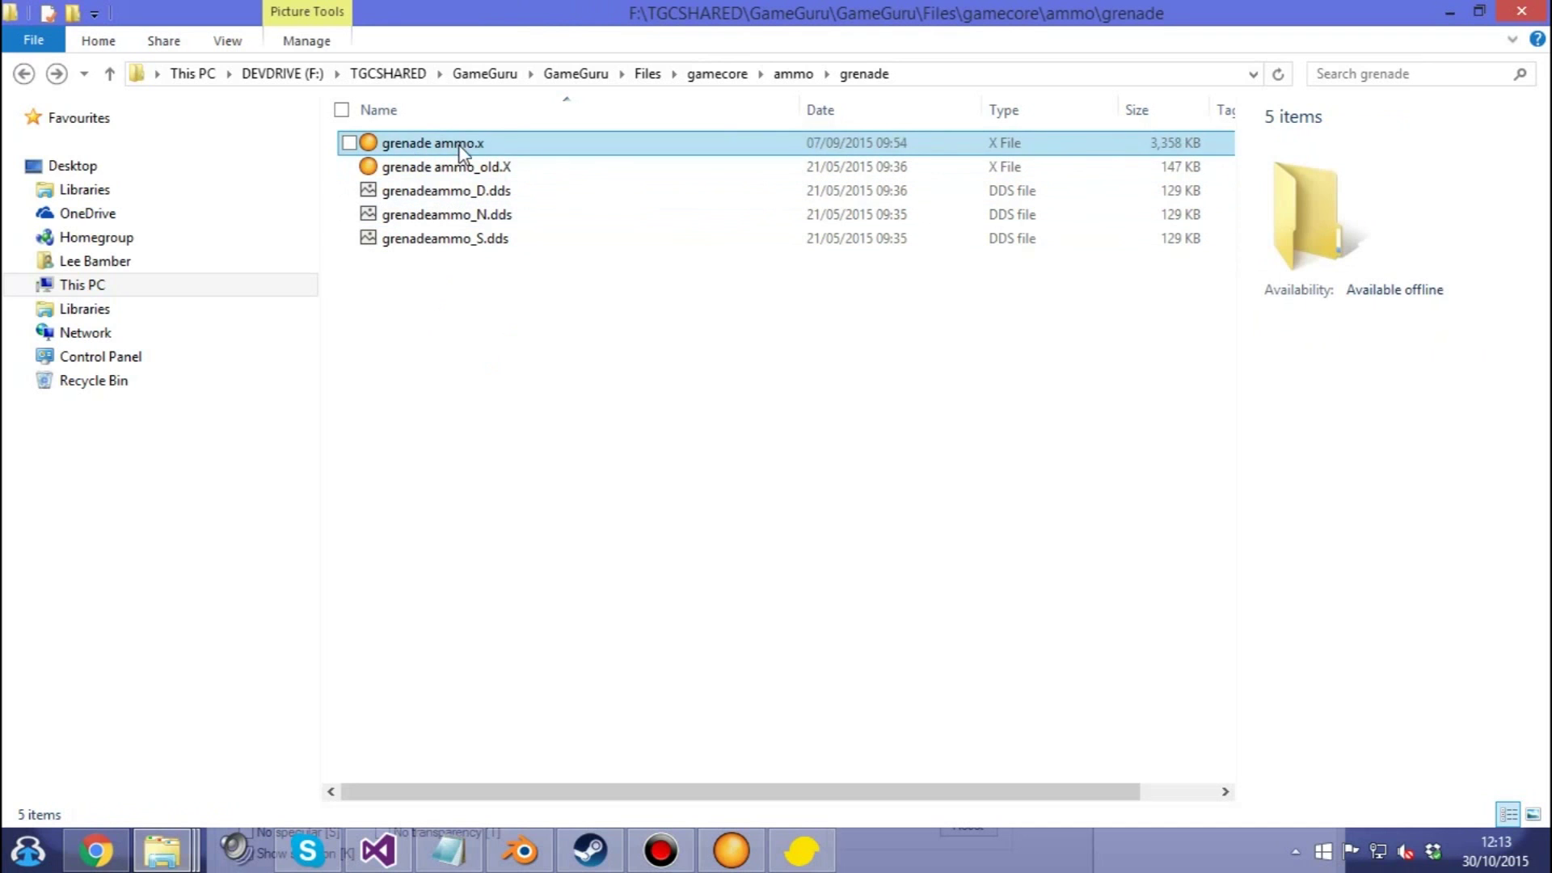
Open the new 3,358 KB grenade ammo.x in the model viewer to check it.
click(457, 322)
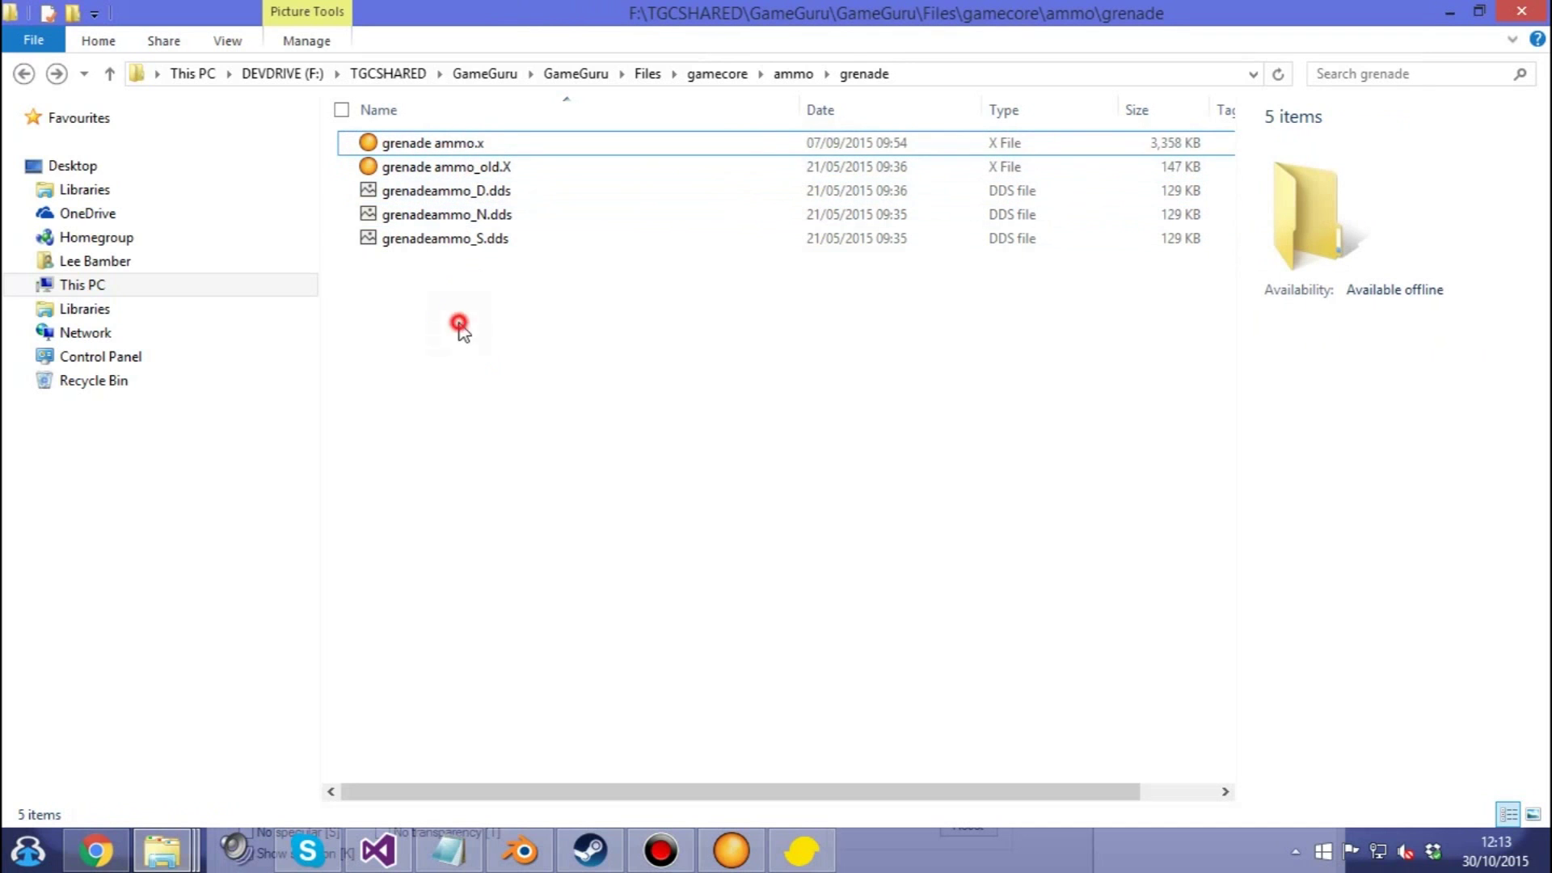
click(1178, 152)
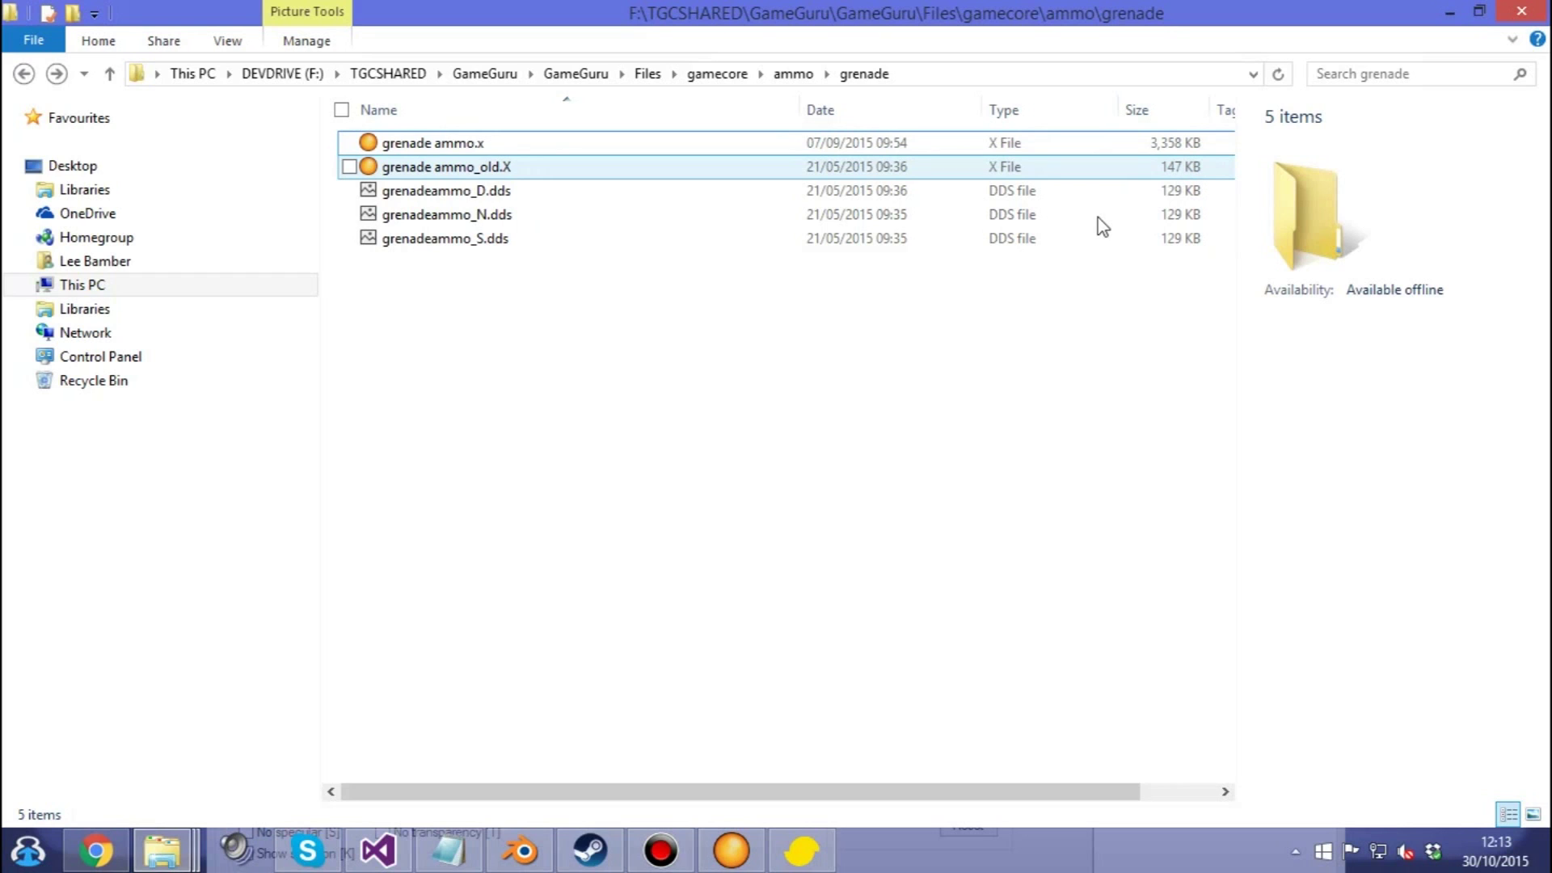
click(497, 451)
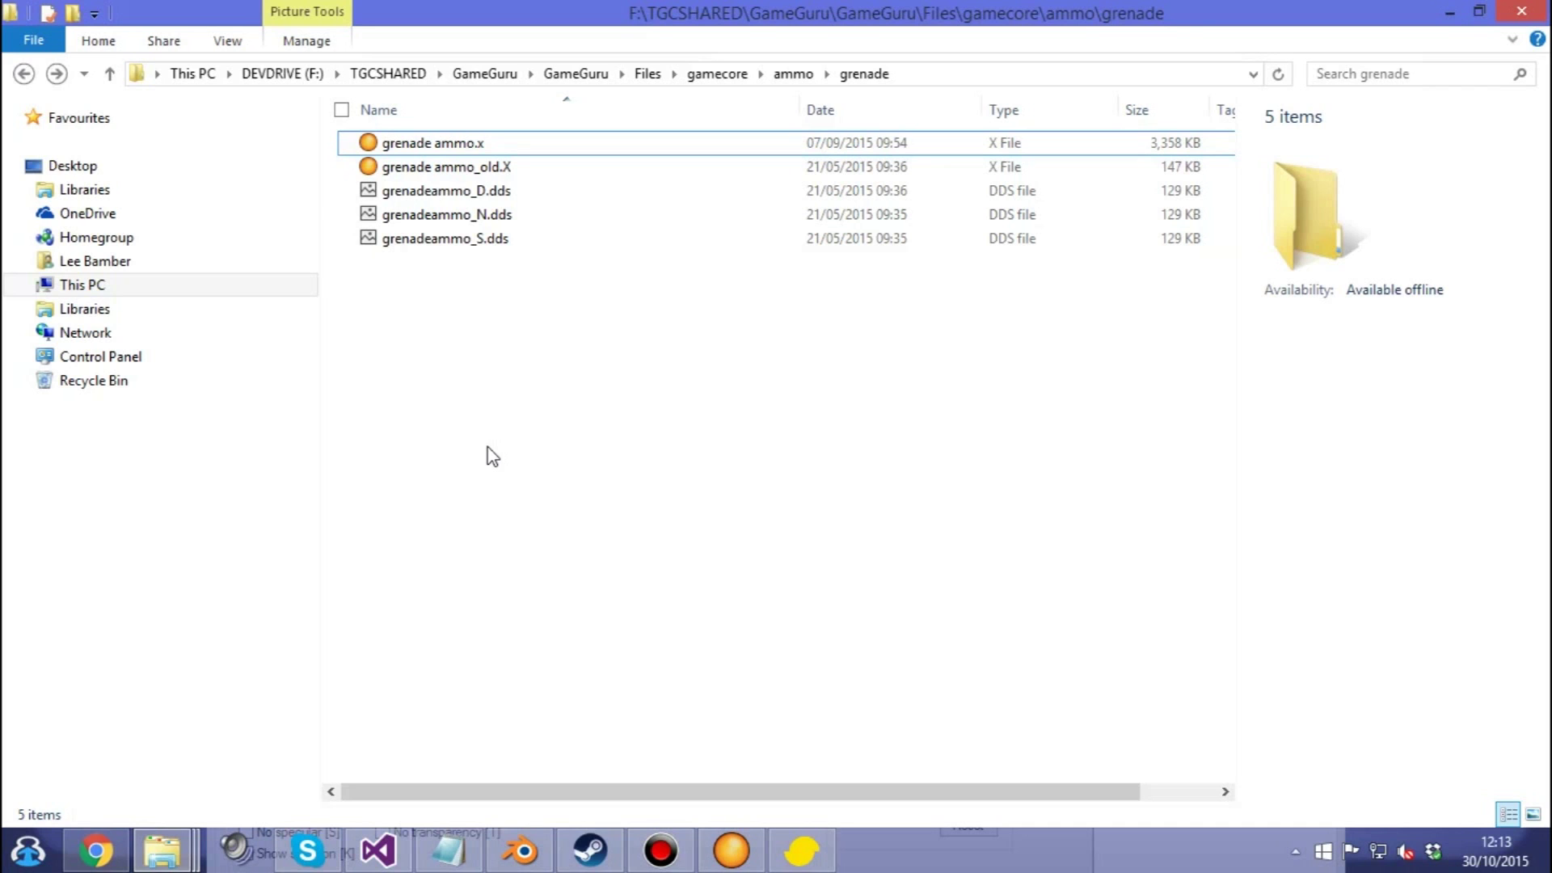
double_click(472, 143)
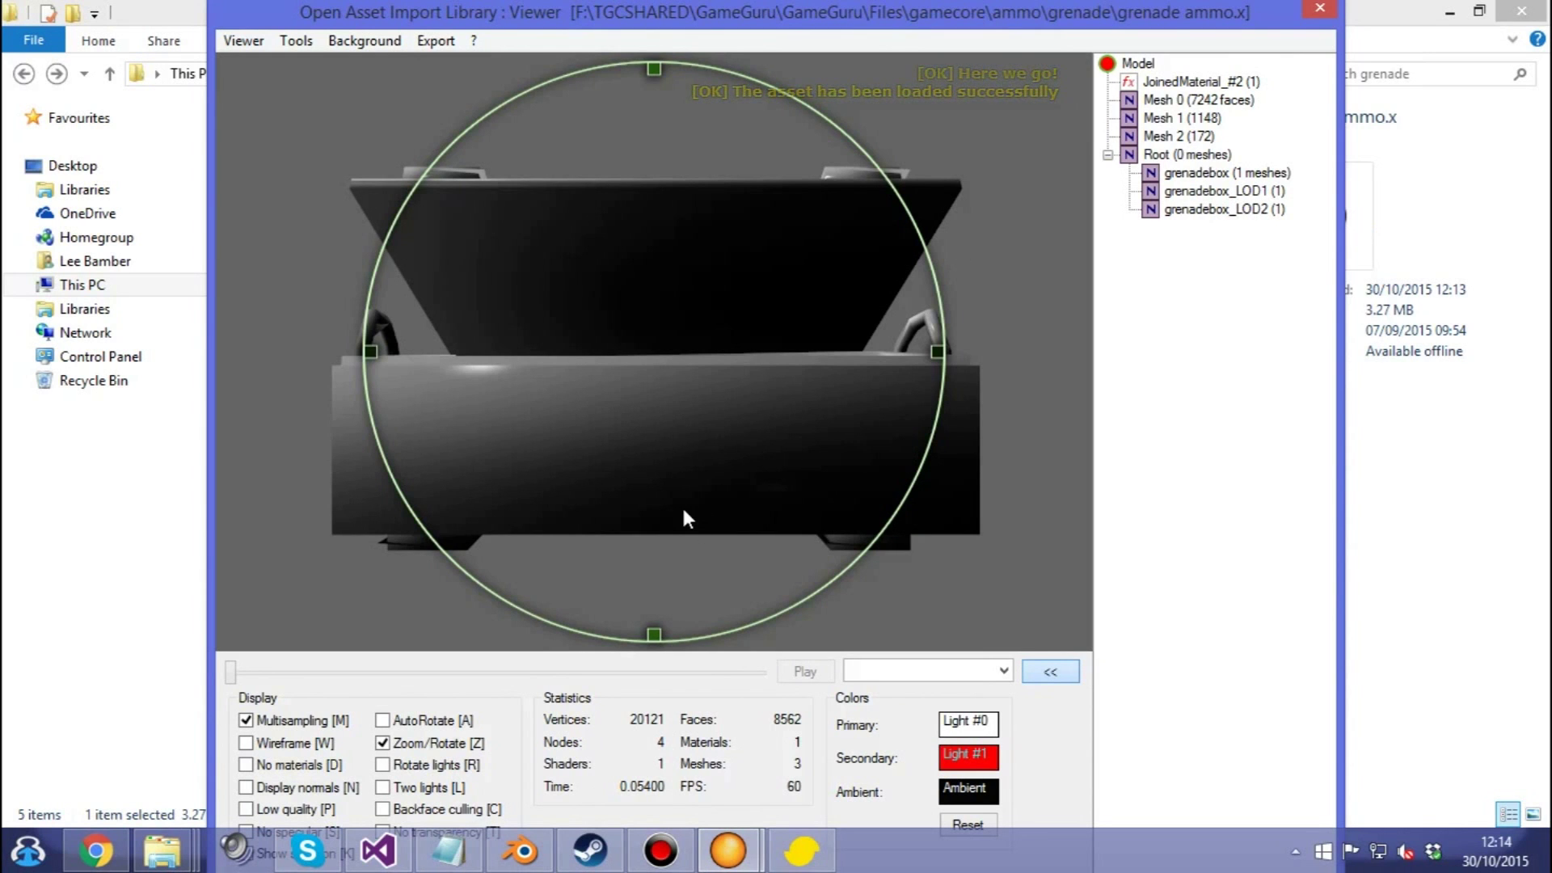
drag(697, 366, 715, 458)
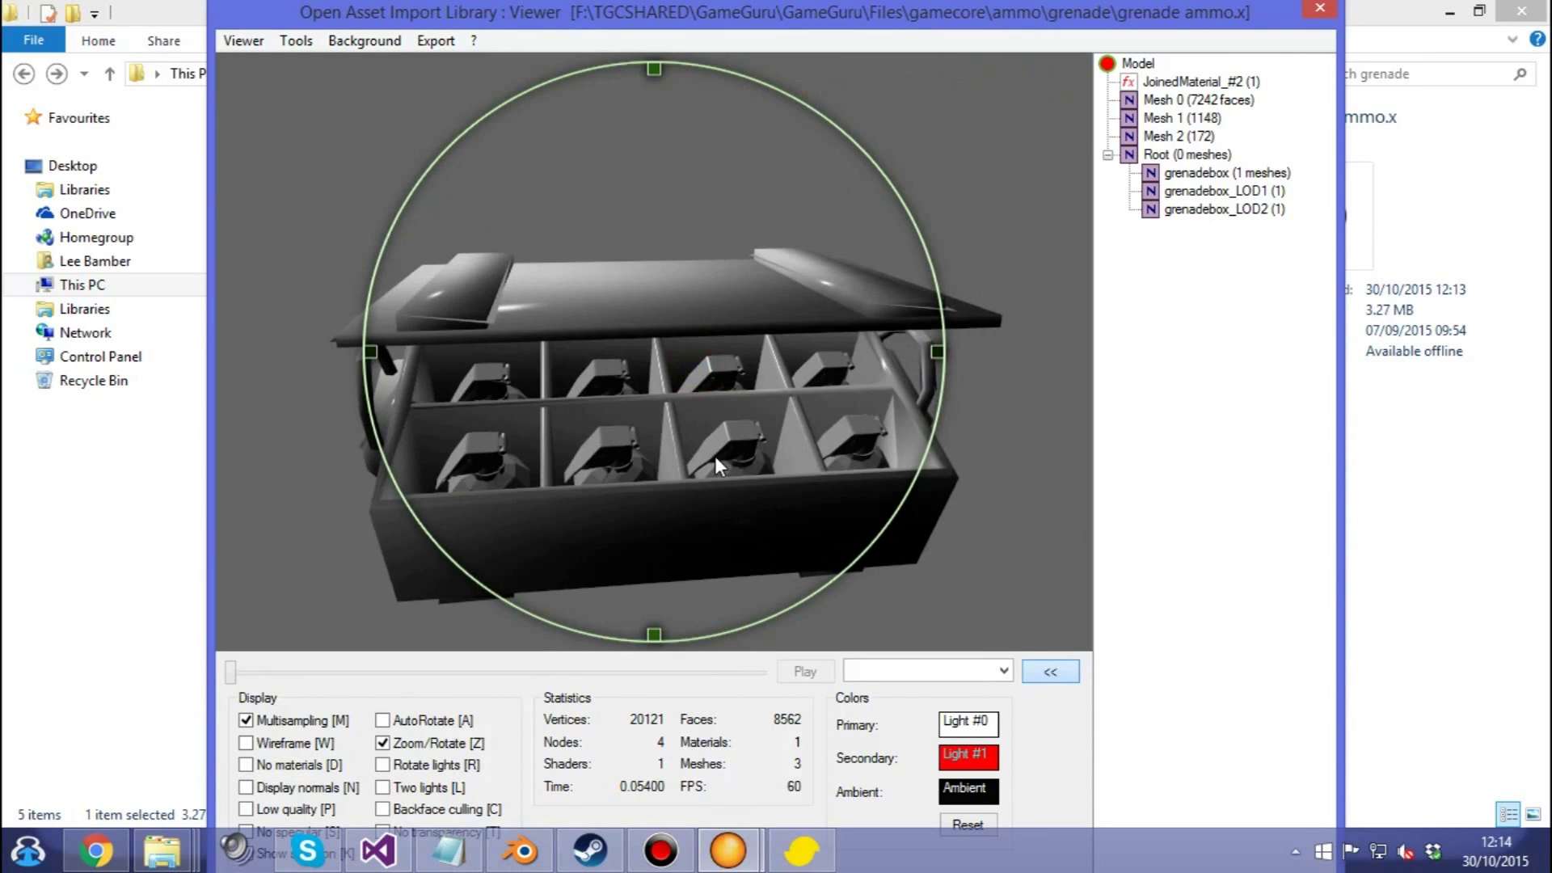
click(1204, 175)
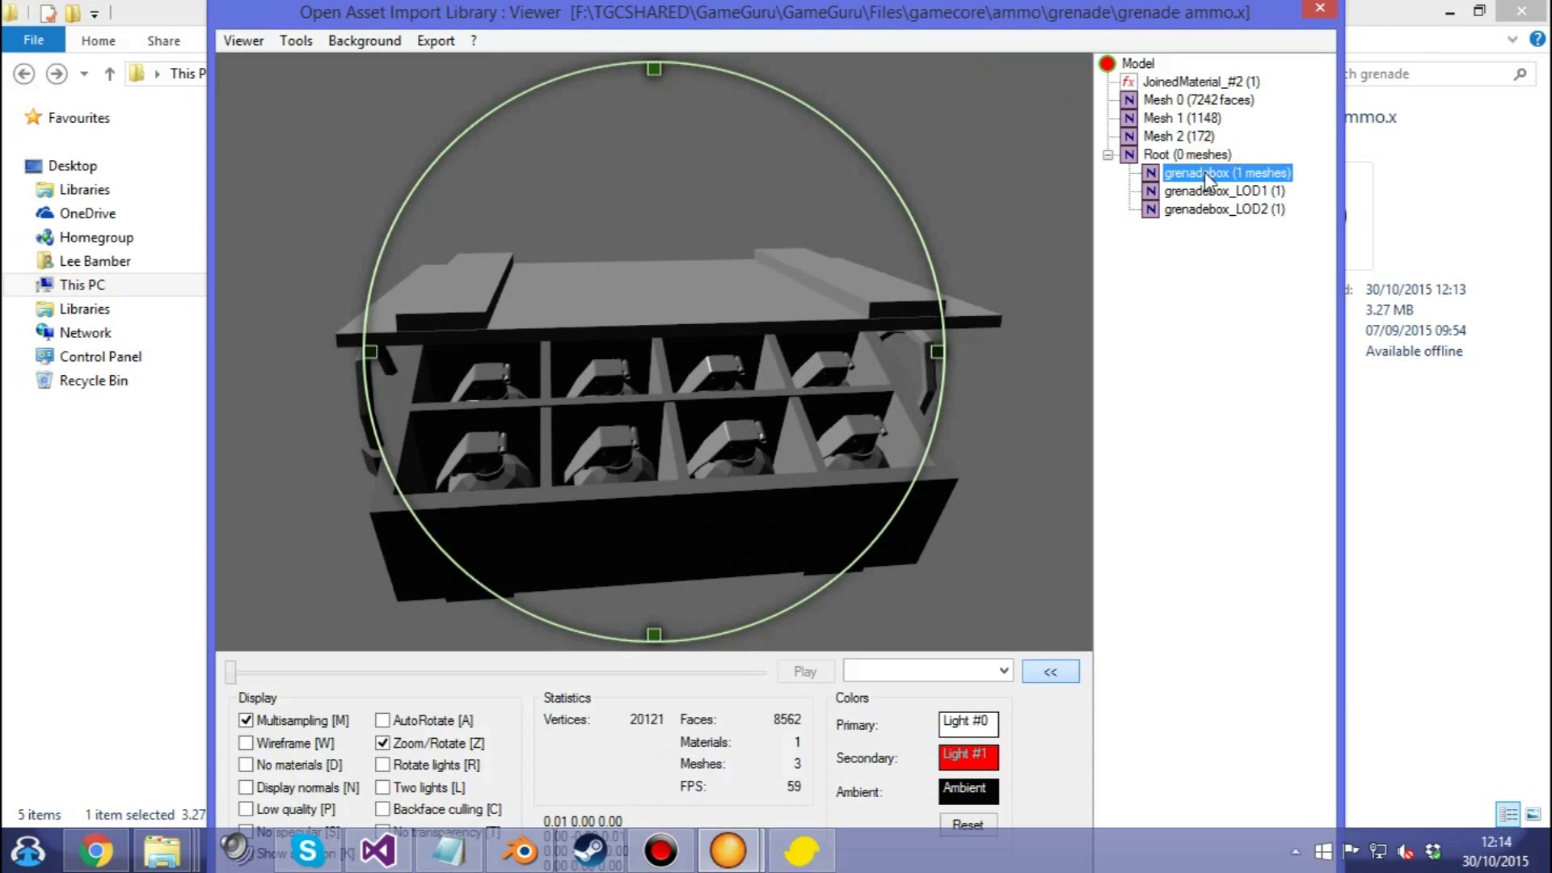
click(1207, 194)
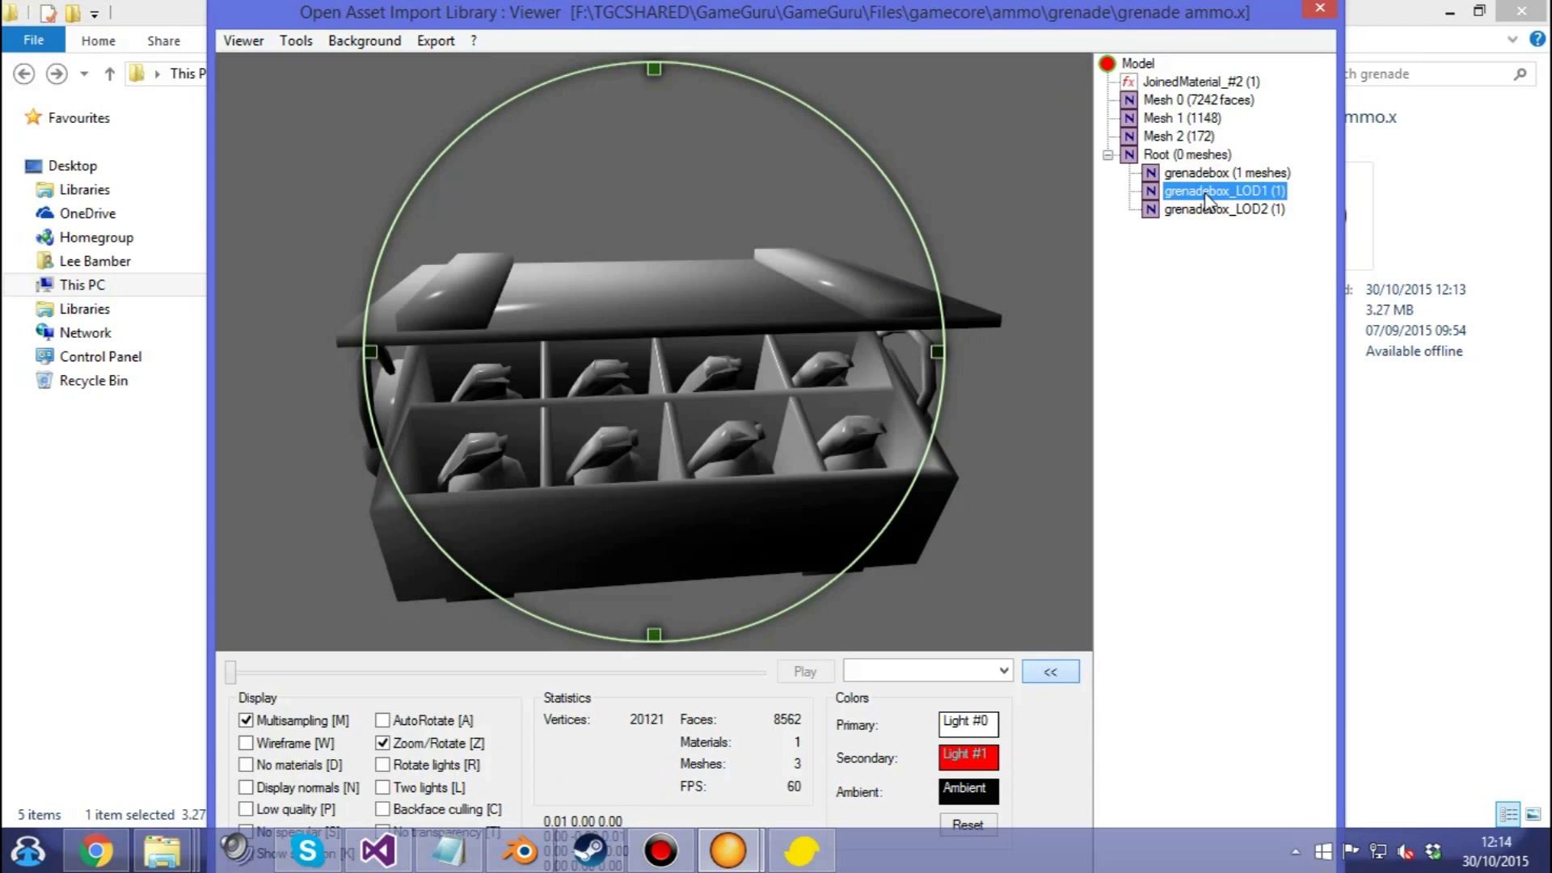
click(1209, 212)
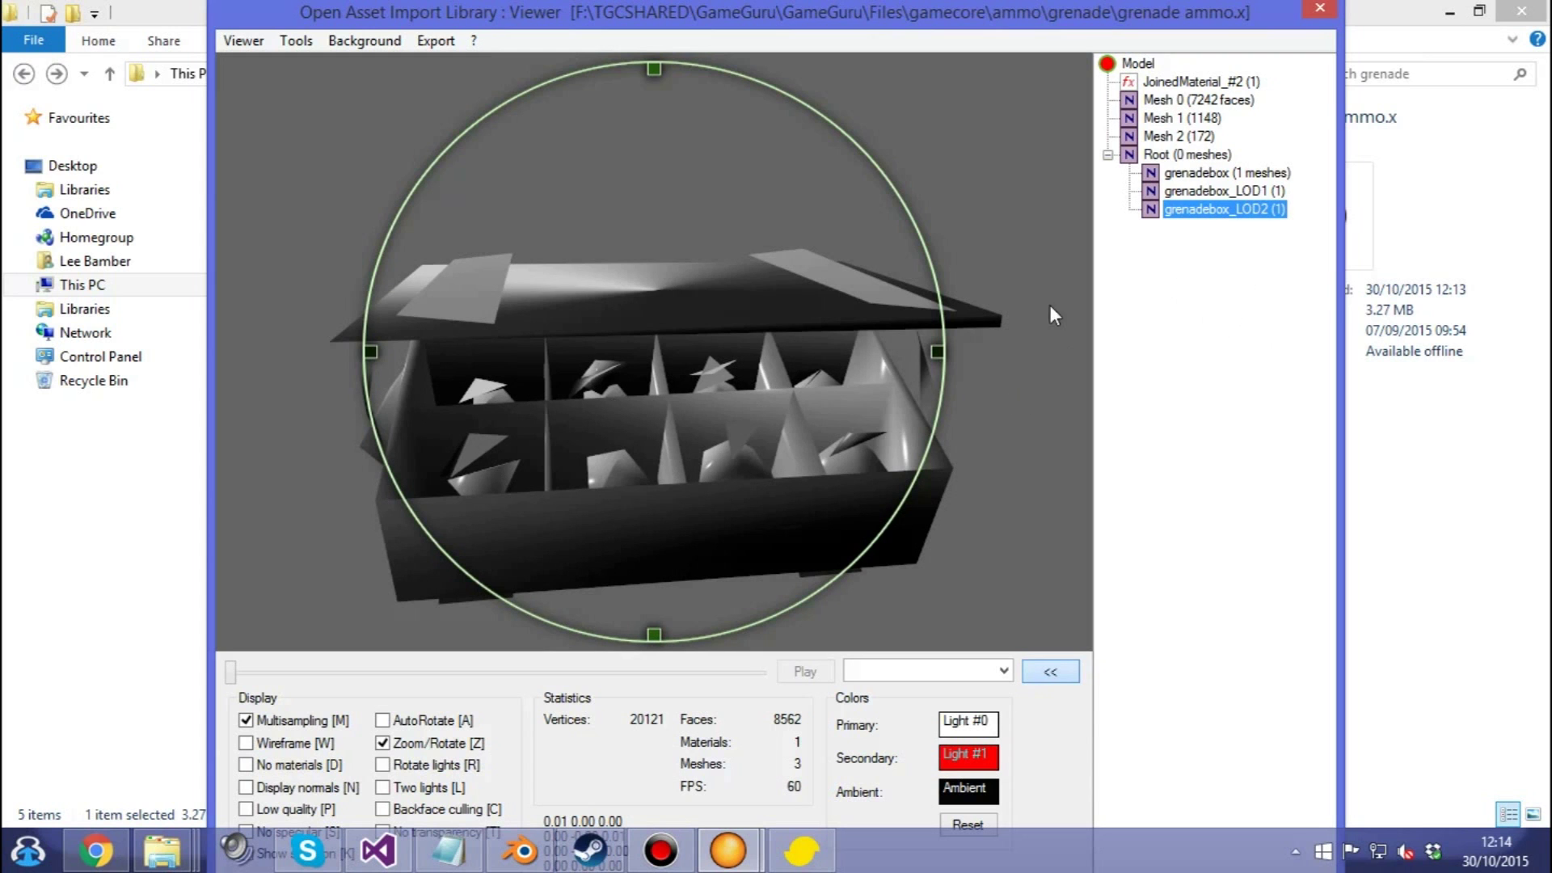
drag(553, 507, 860, 395)
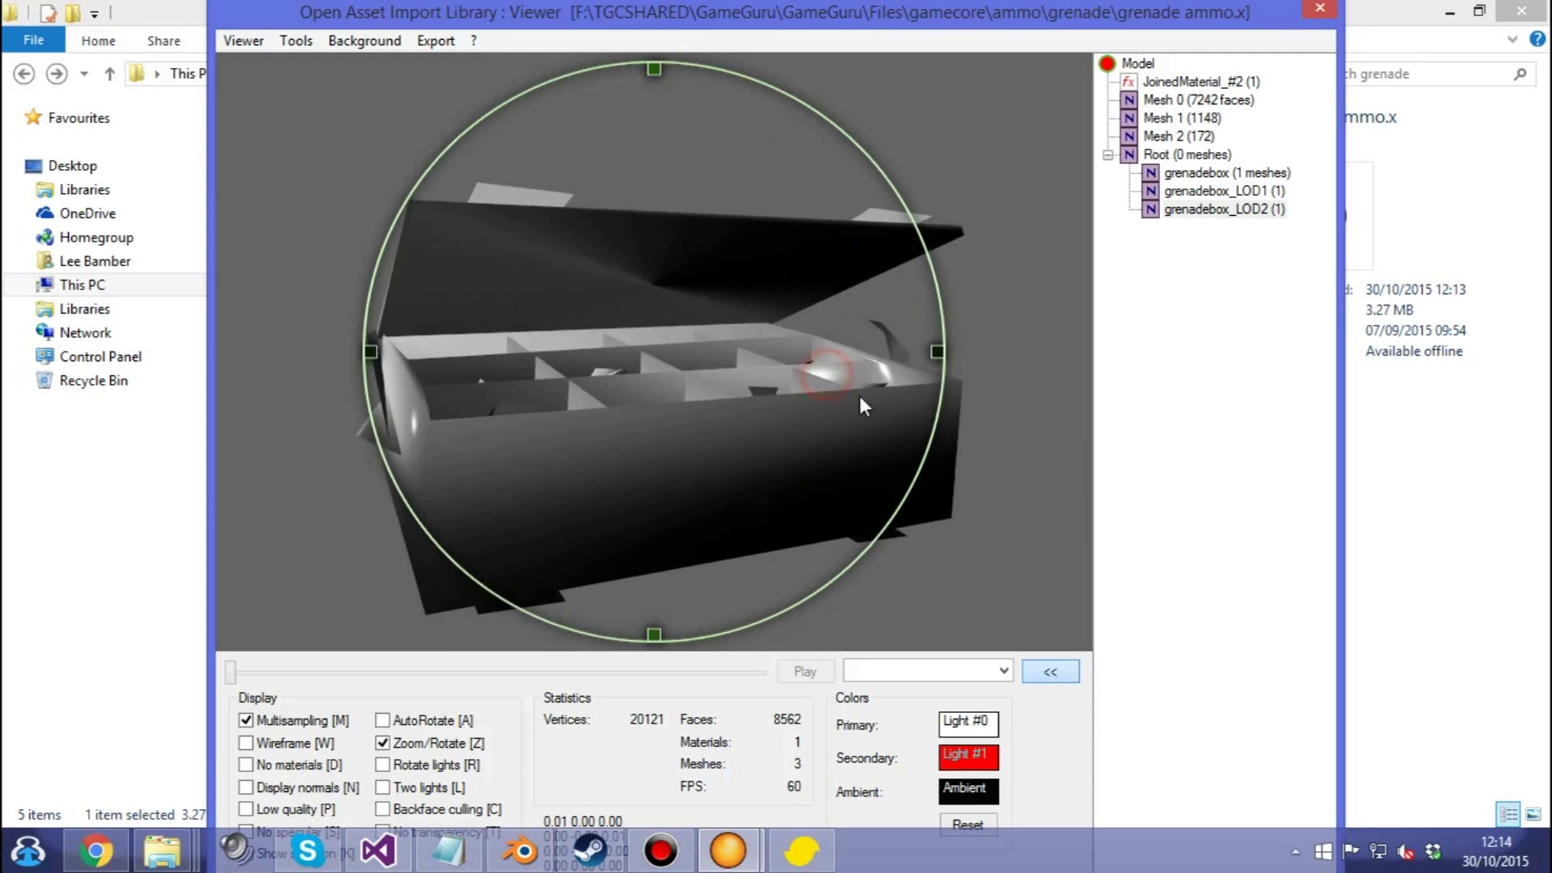
click(1320, 8)
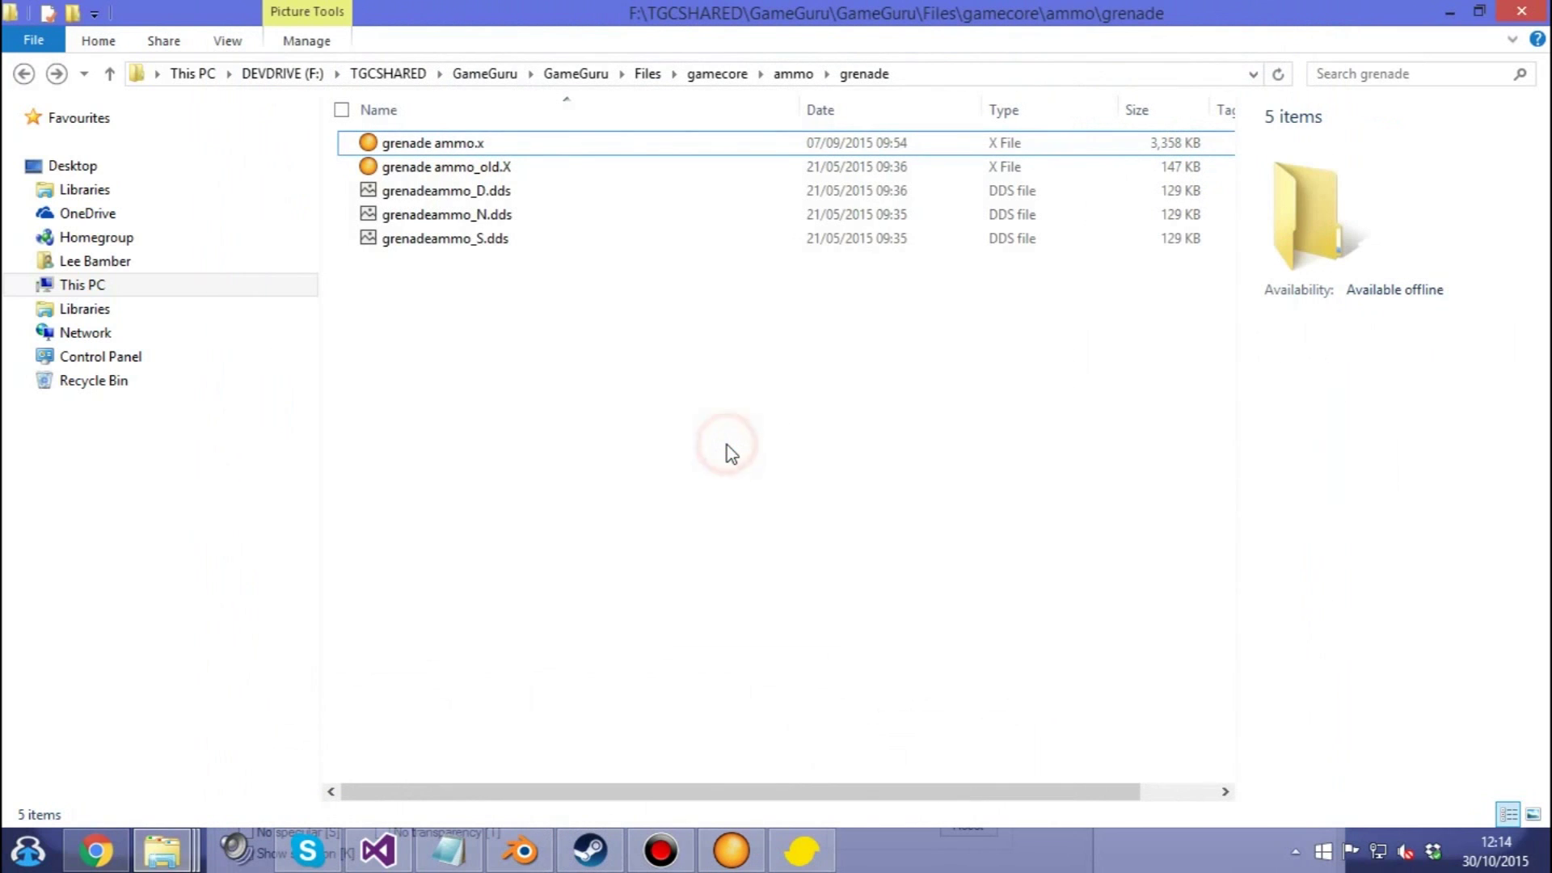